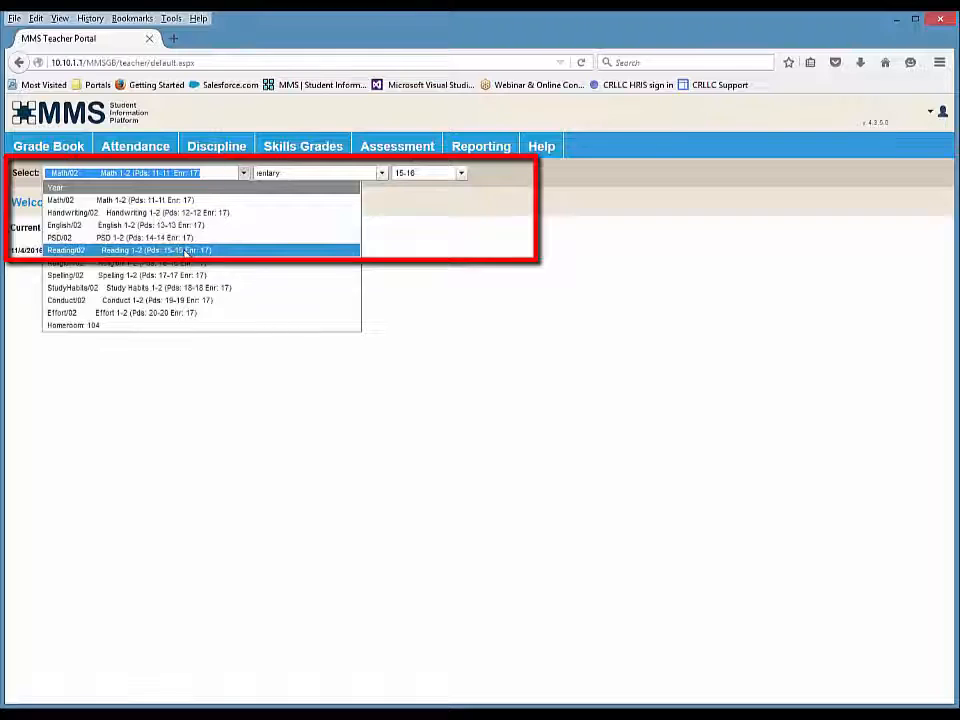
Step: Select the Reading/02 class and open its skills grades for viewing and entry by student in grid form
left_click(186, 250)
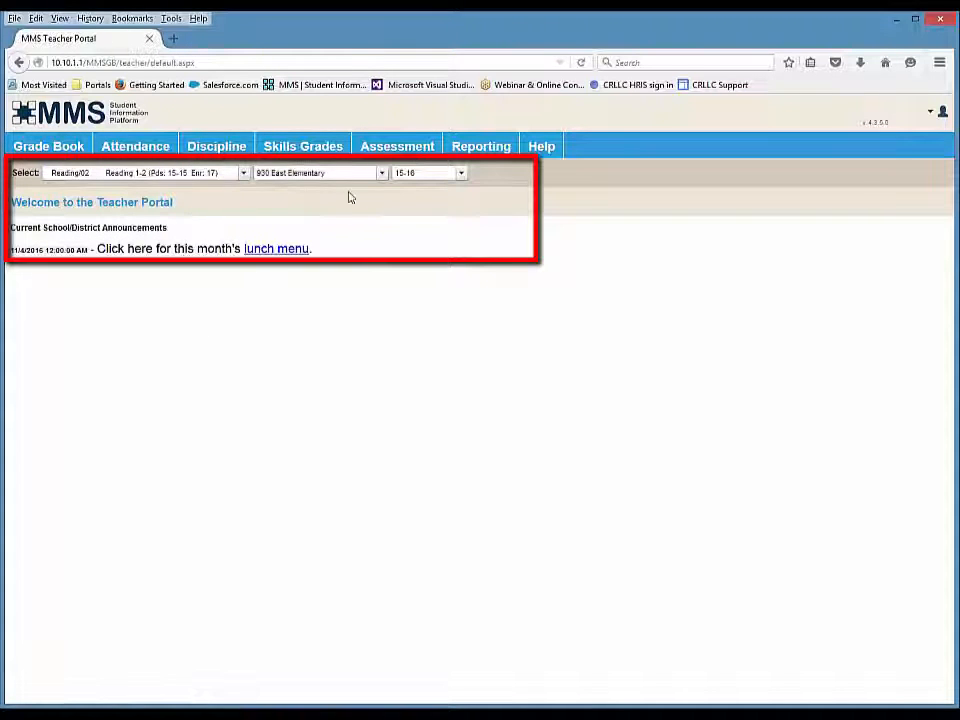
mouse_move(315, 152)
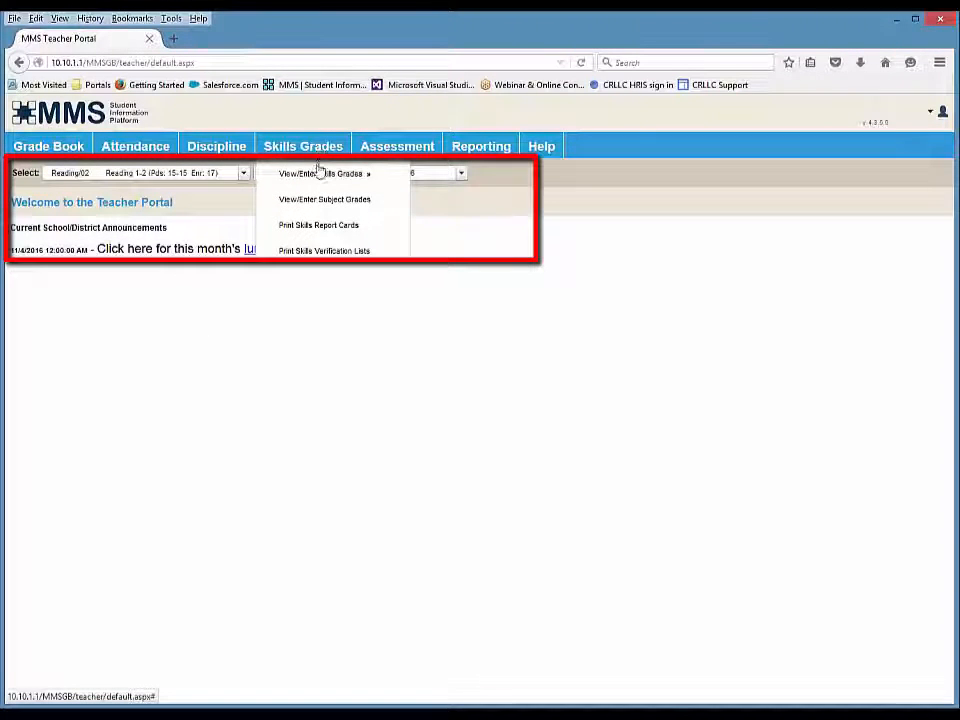
mouse_move(316, 178)
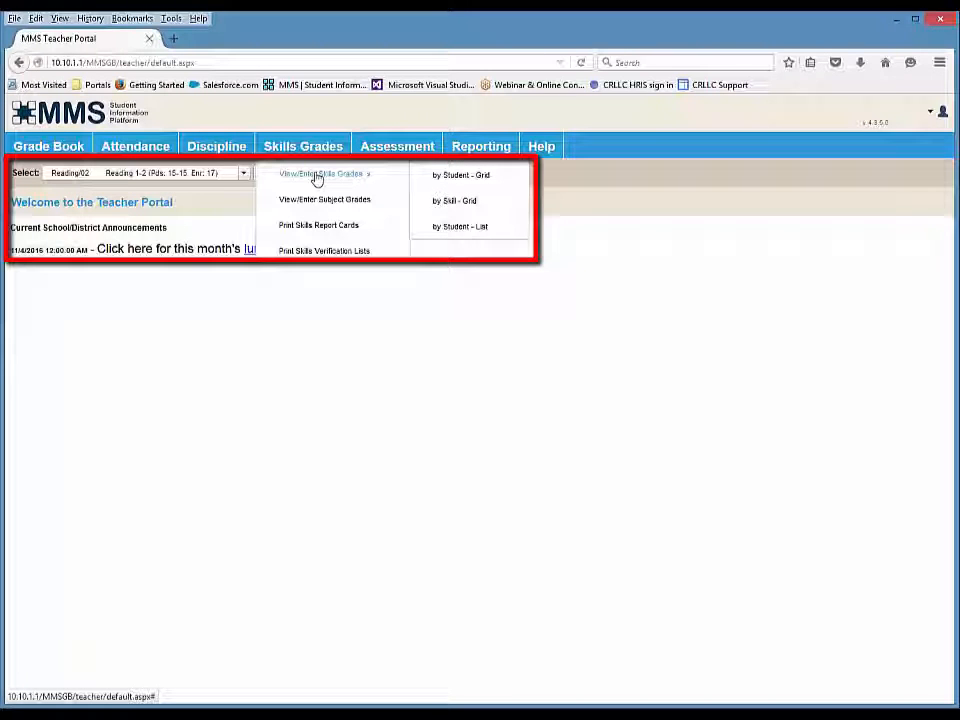
left_click(461, 176)
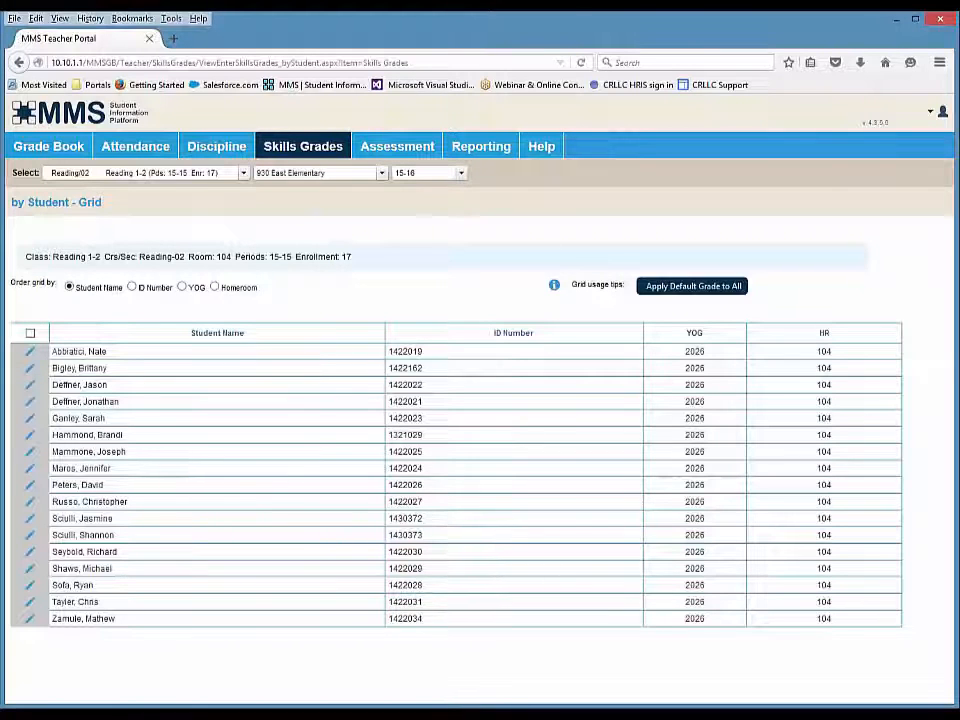
Step: Expand the second student's skills and set the 2nd-term grade for Reading Grade Level to 3
left_click(29, 368)
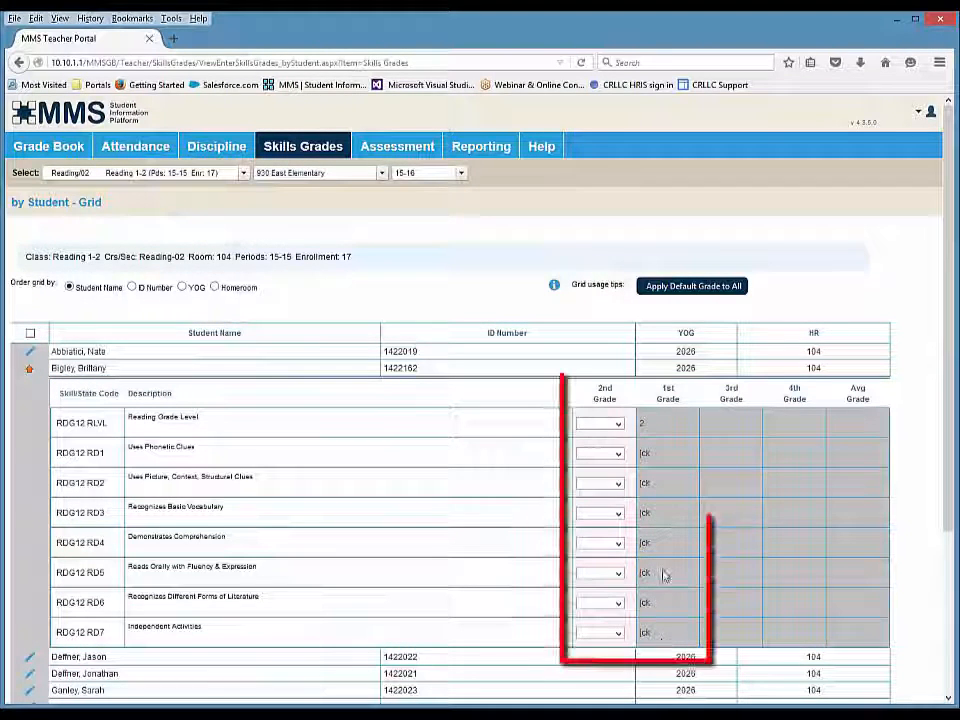
left_click(618, 424)
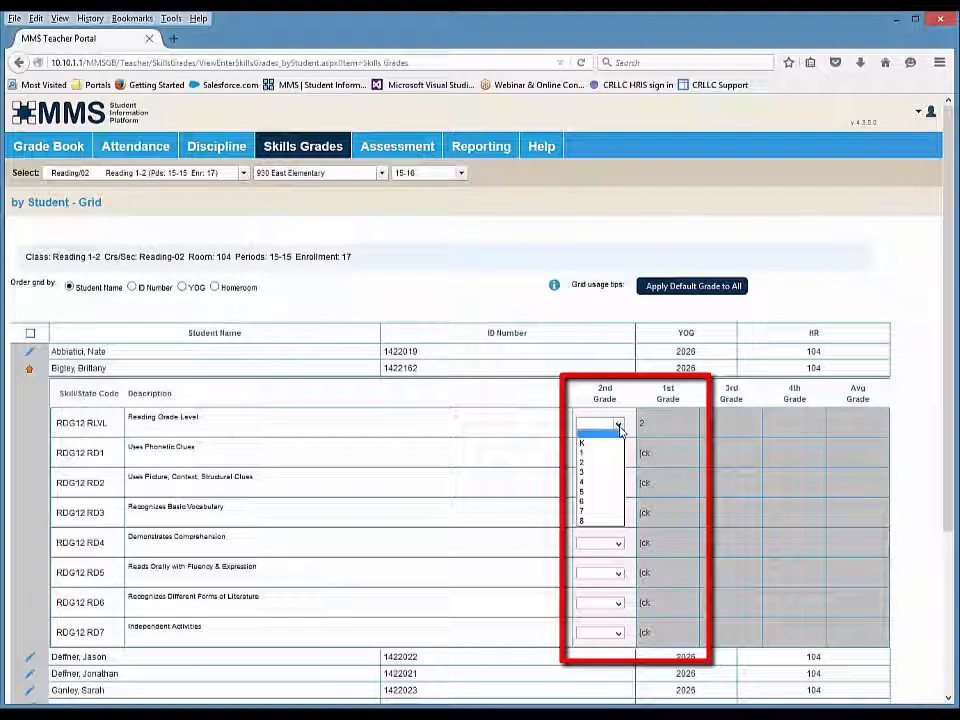
left_click(603, 474)
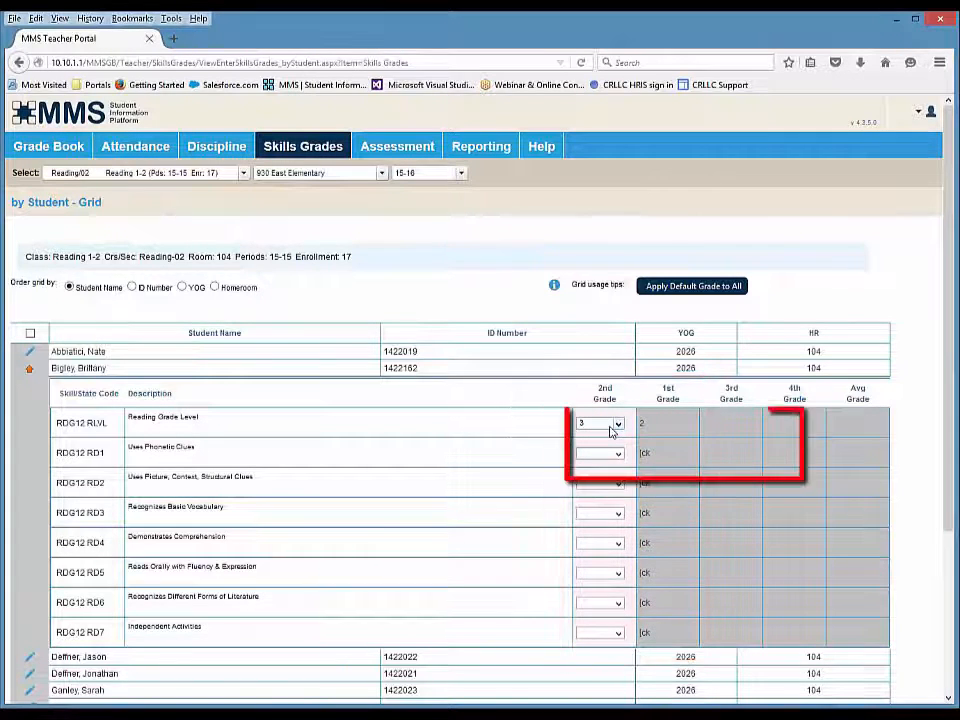
Step: Choose "Third grade level" for Reading Grade Level from its allowed skills grades and save the selection
right_click(618, 430)
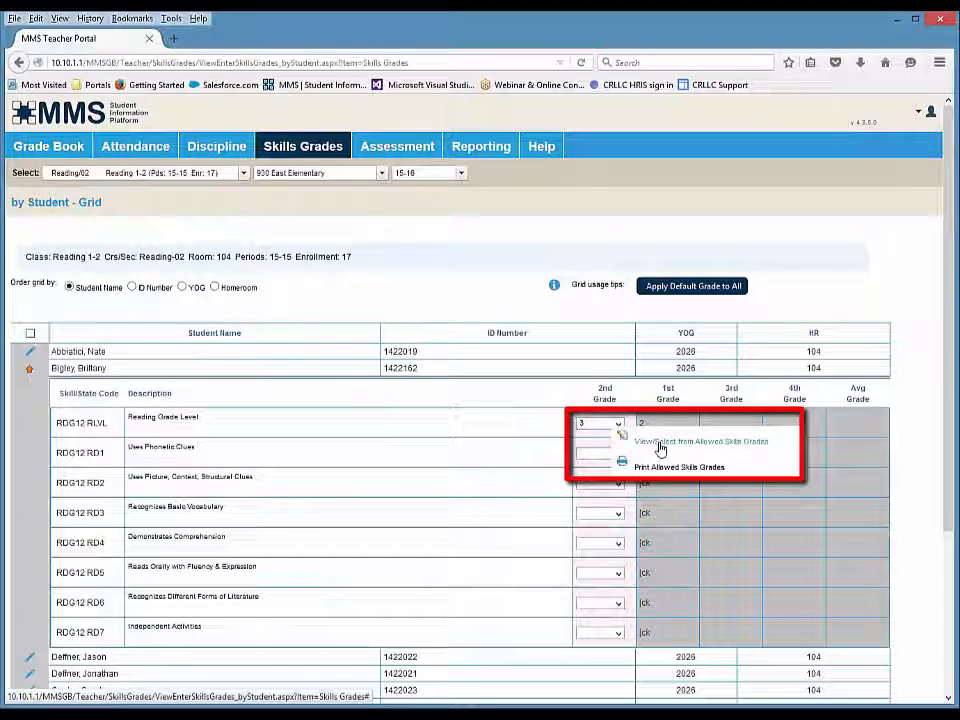
left_click(660, 449)
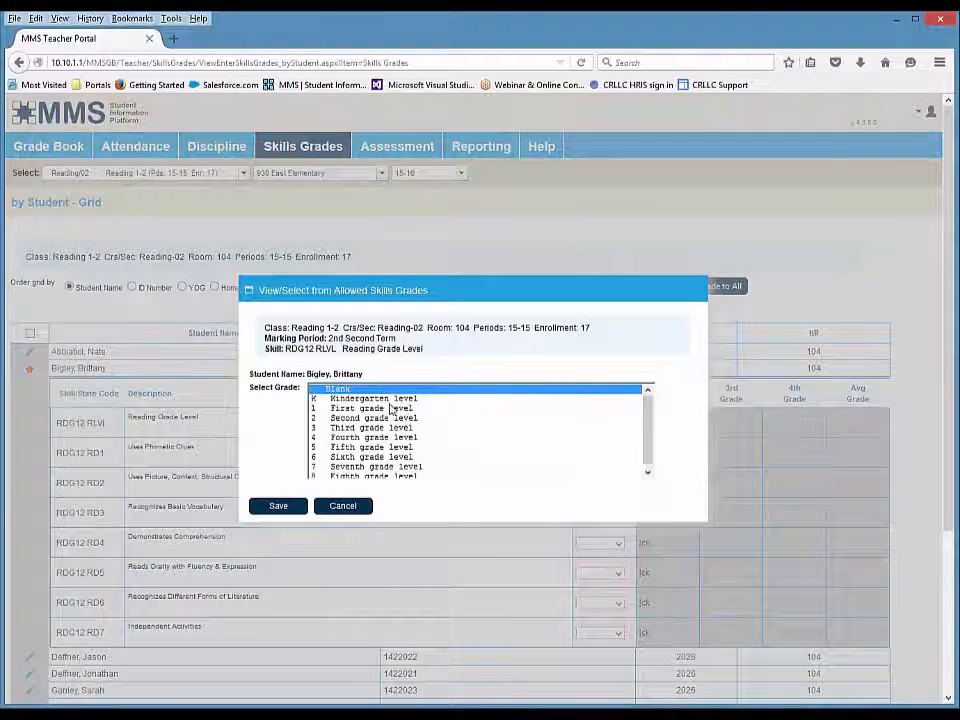
left_click(342, 429)
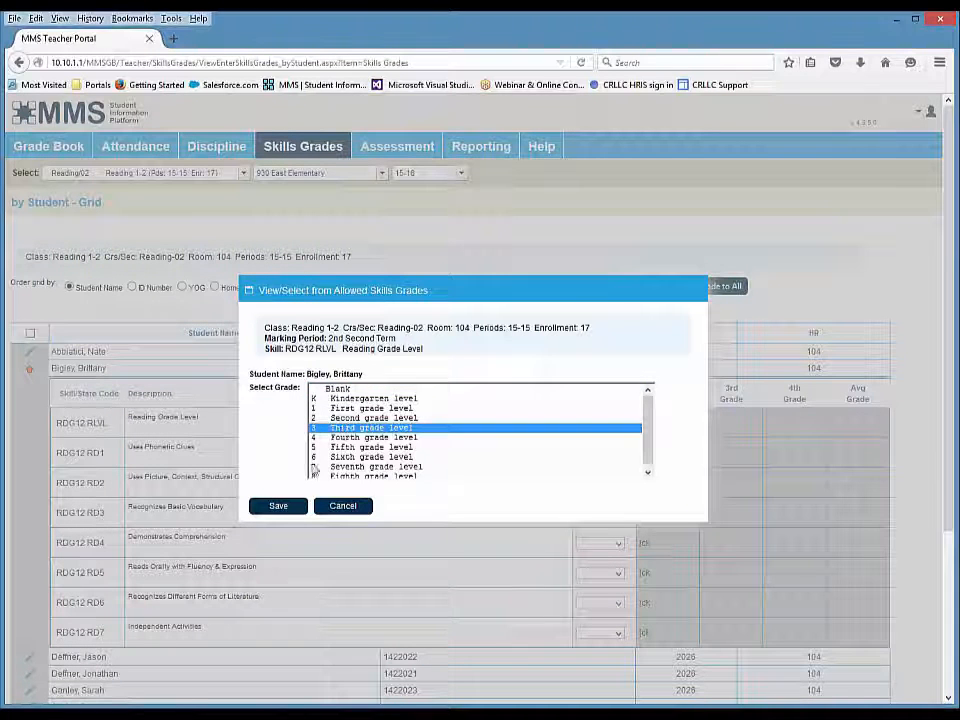
left_click(278, 506)
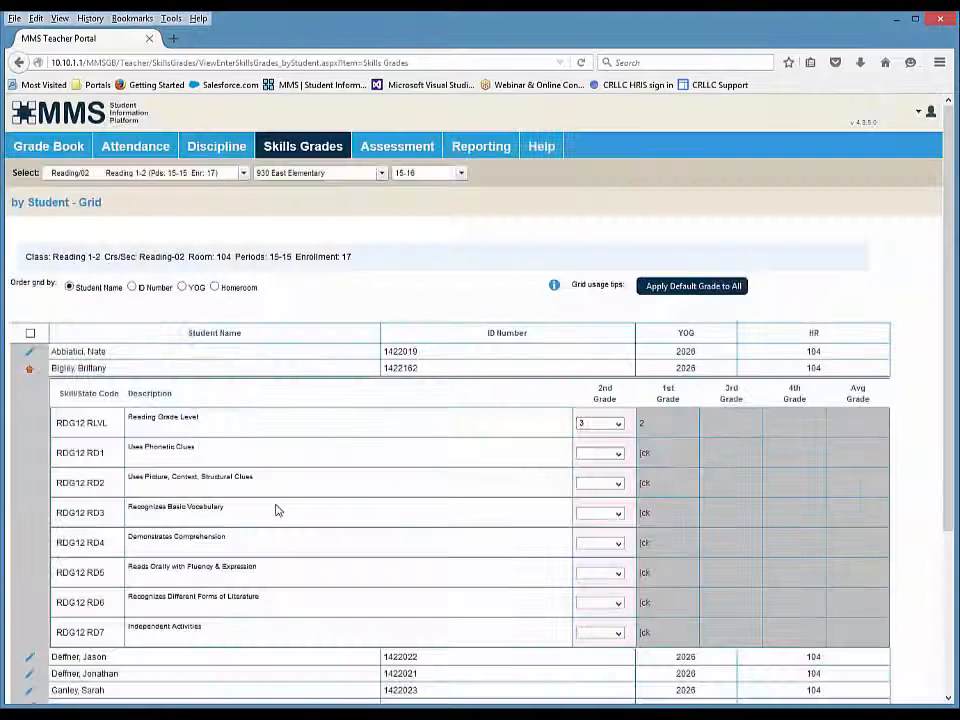
Step: Grade Uses Phonetic Clues as "Satisfactory progress in an area" from its allowed skills grades and save the selection
right_click(614, 459)
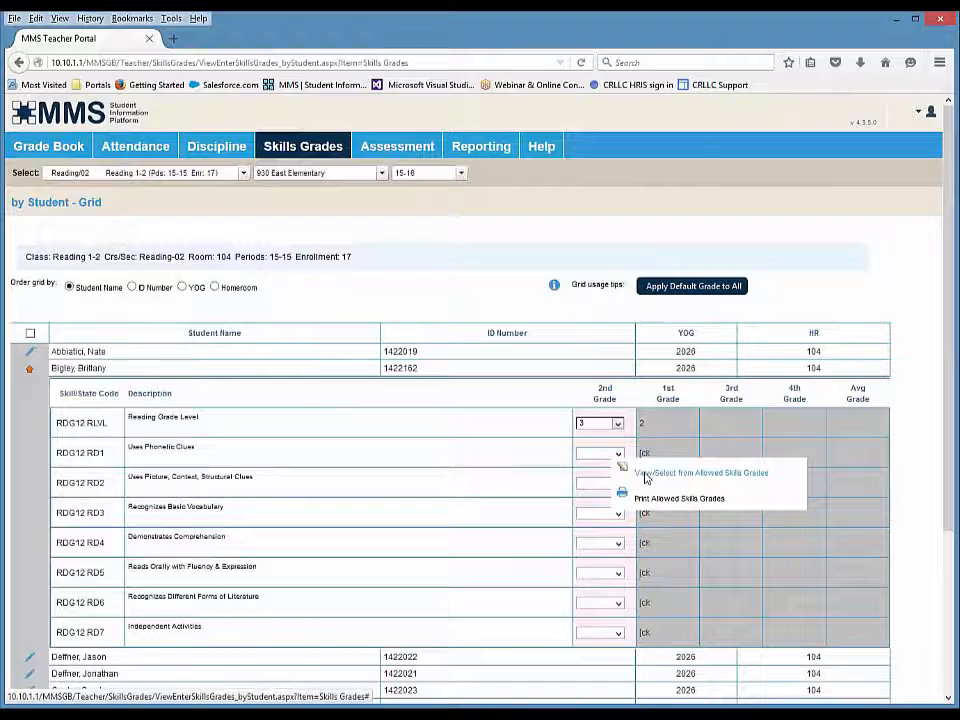
left_click(646, 477)
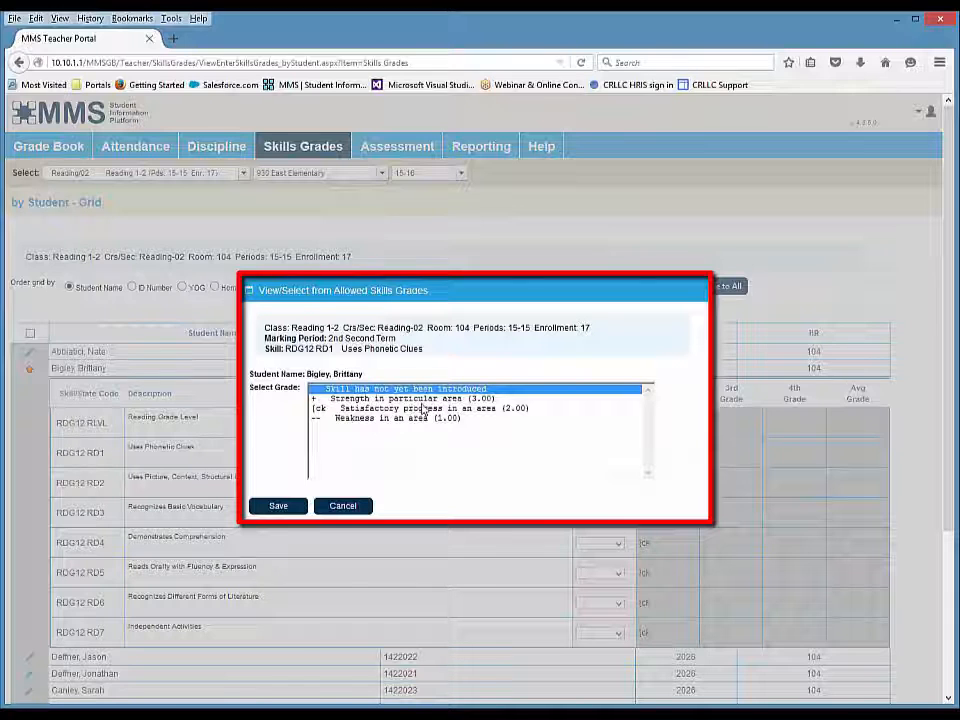
left_click(335, 409)
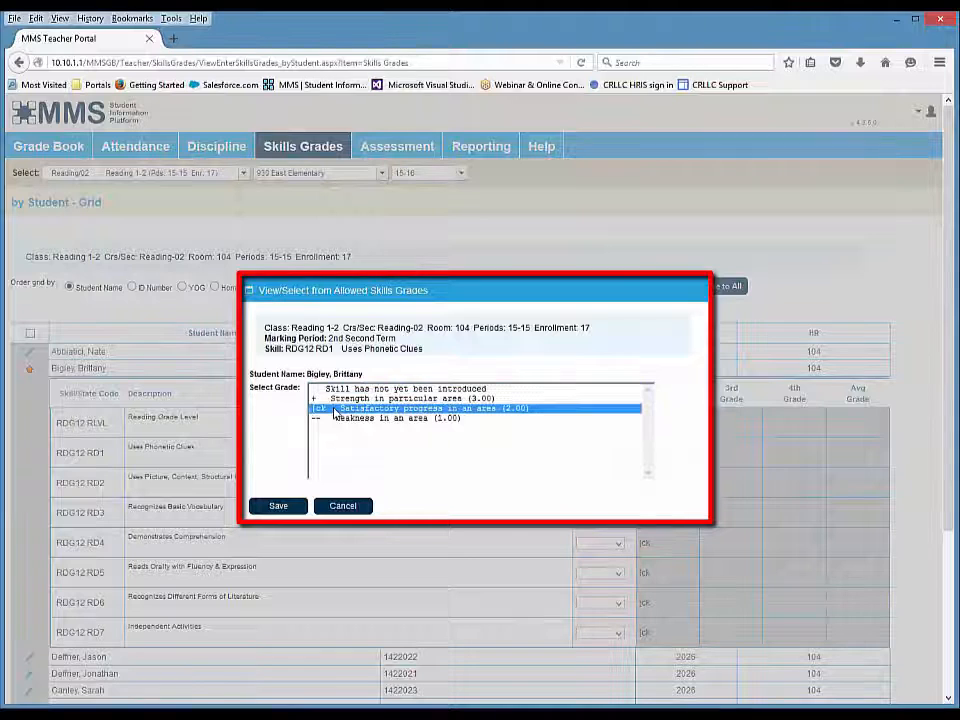
left_click(279, 507)
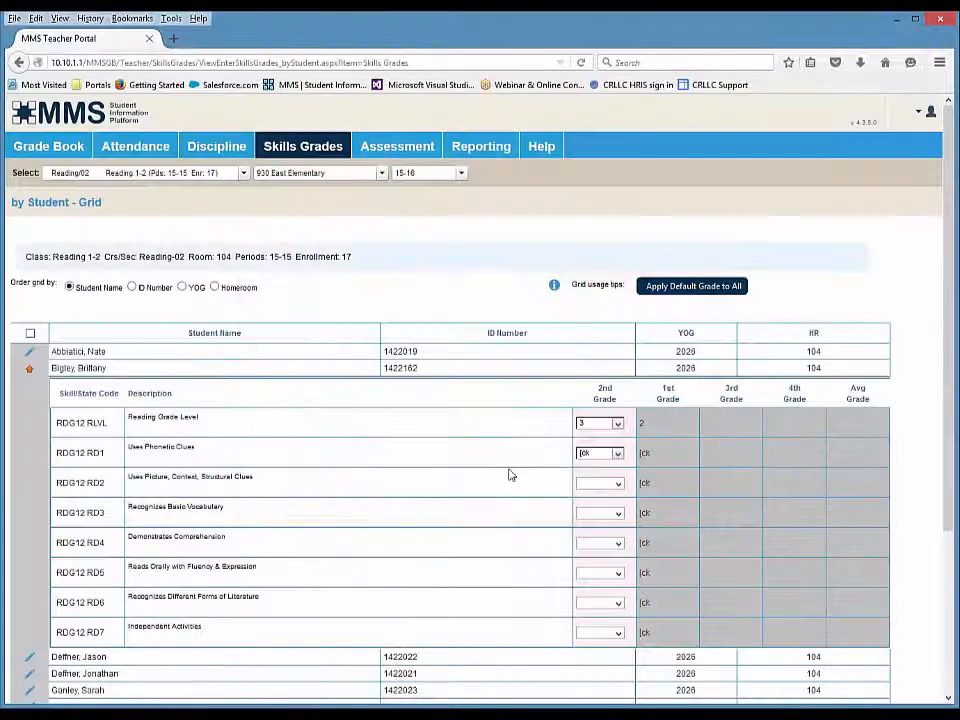
Step: Try exporting the printable allowed grades report for Uses Picture, Context, Structural Clues as Excel 97-2003, and close the report
right_click(614, 486)
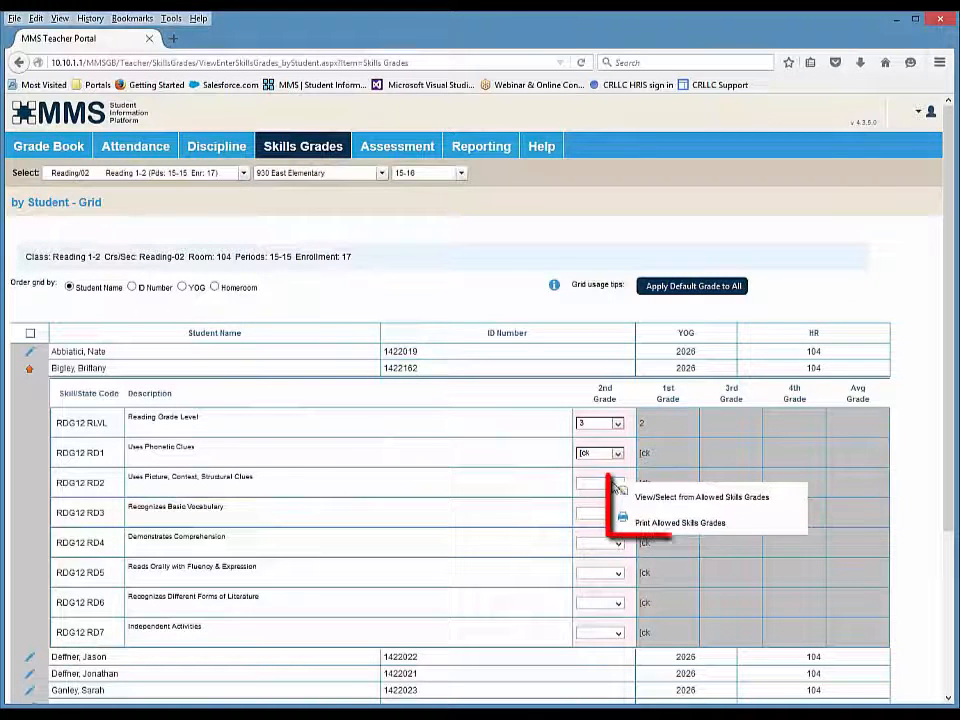
left_click(651, 524)
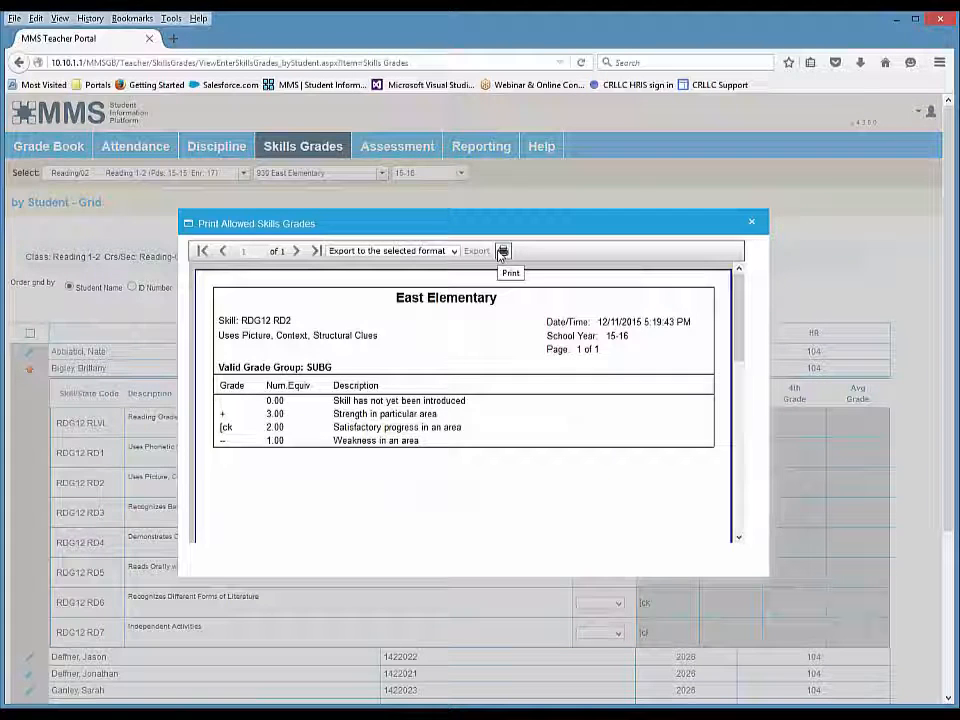
left_click(454, 251)
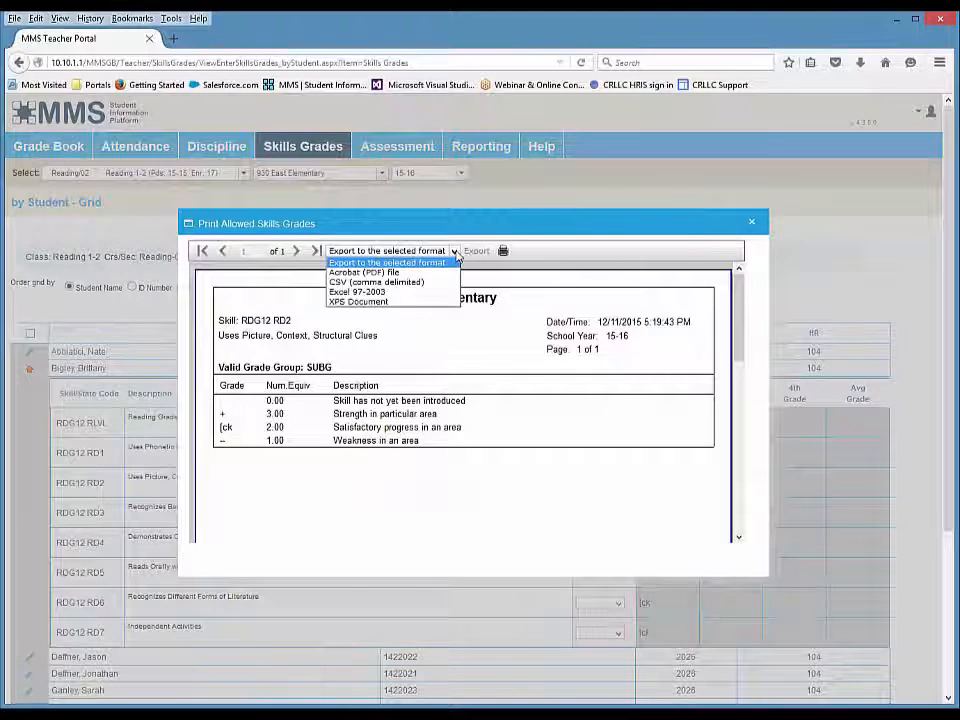
left_click(409, 293)
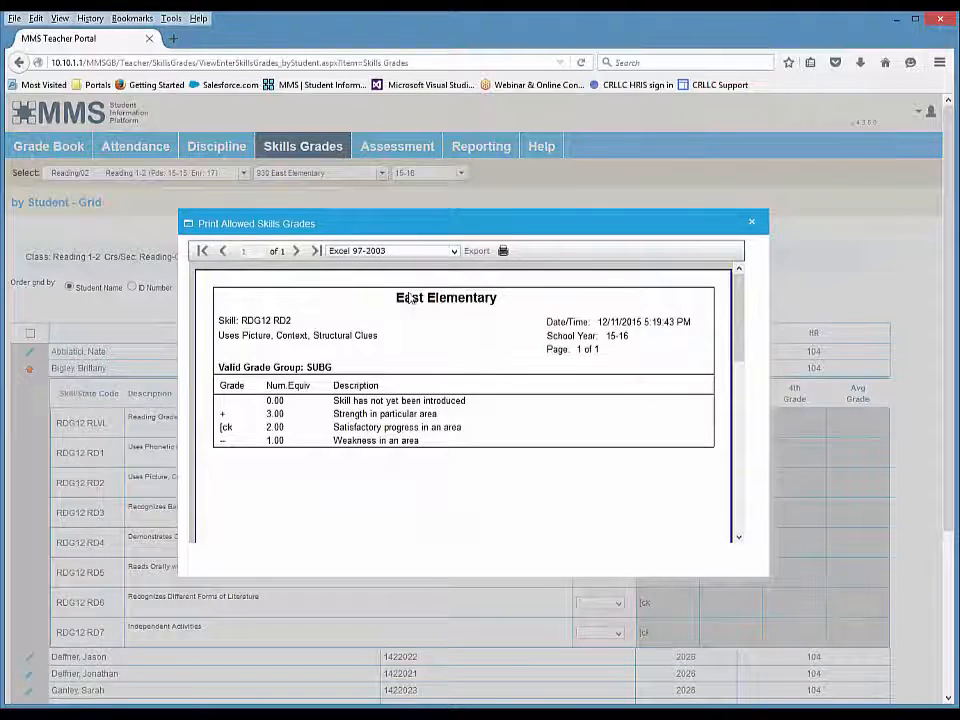
left_click(478, 252)
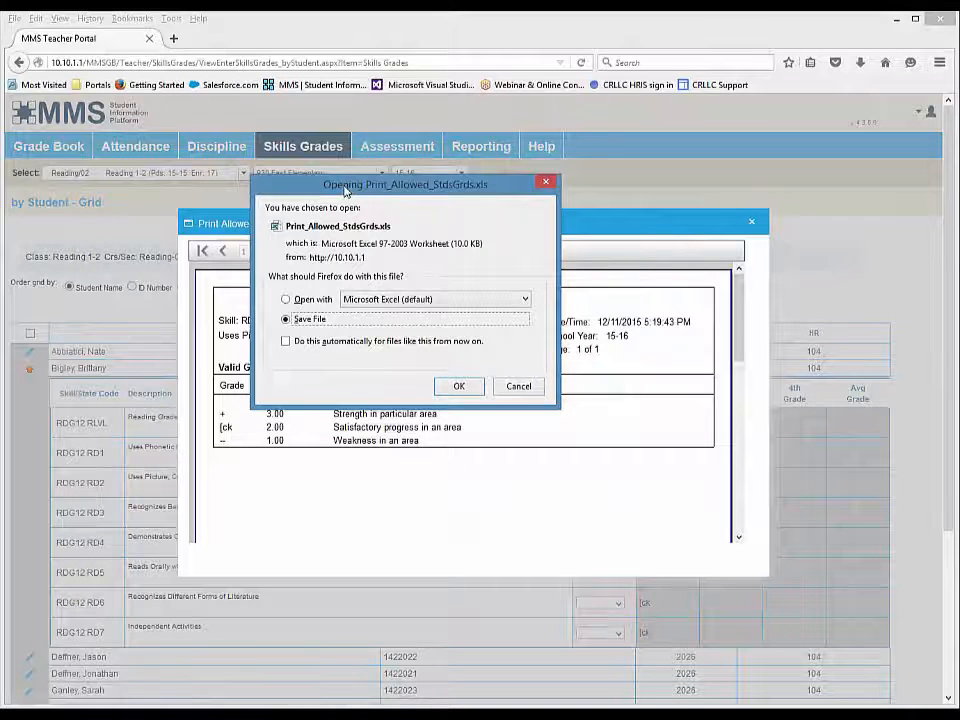
left_click_drag(345, 190, 465, 380)
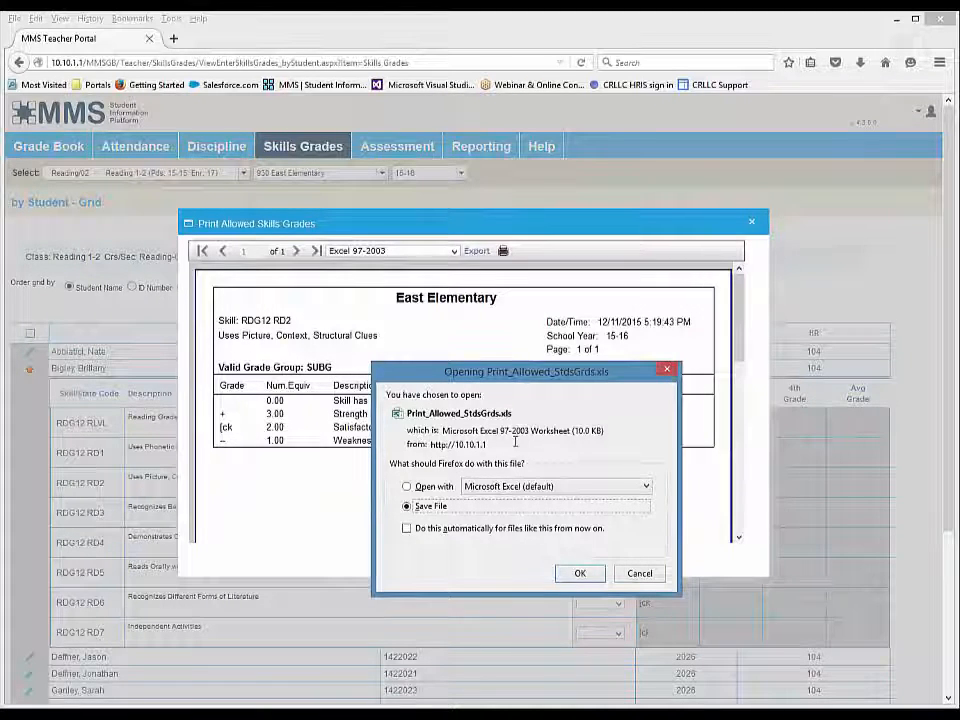
left_click(577, 573)
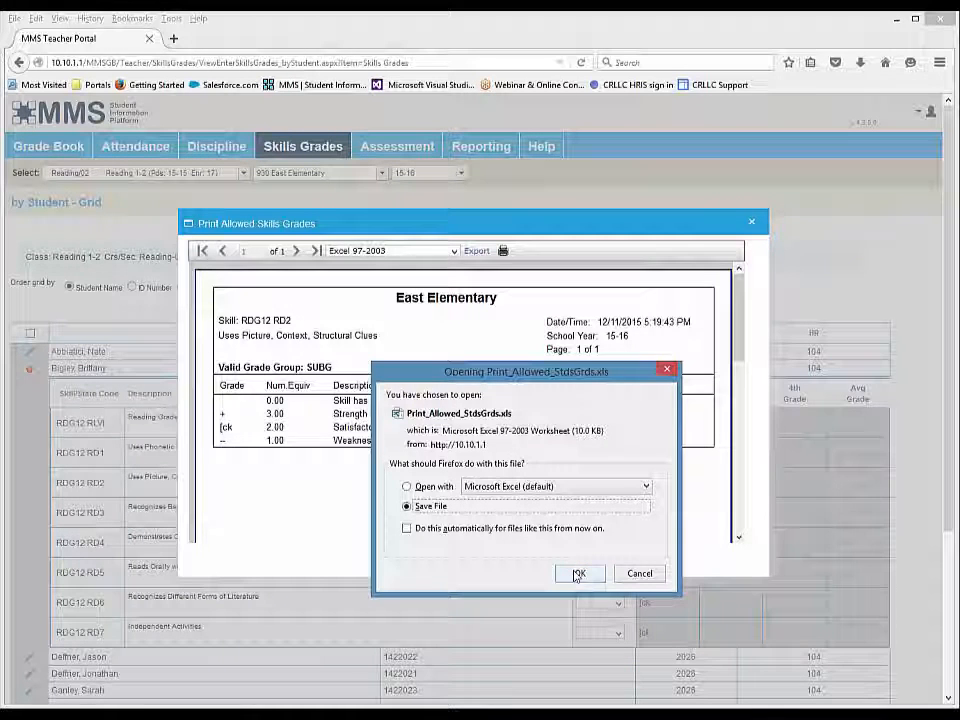
left_click(639, 573)
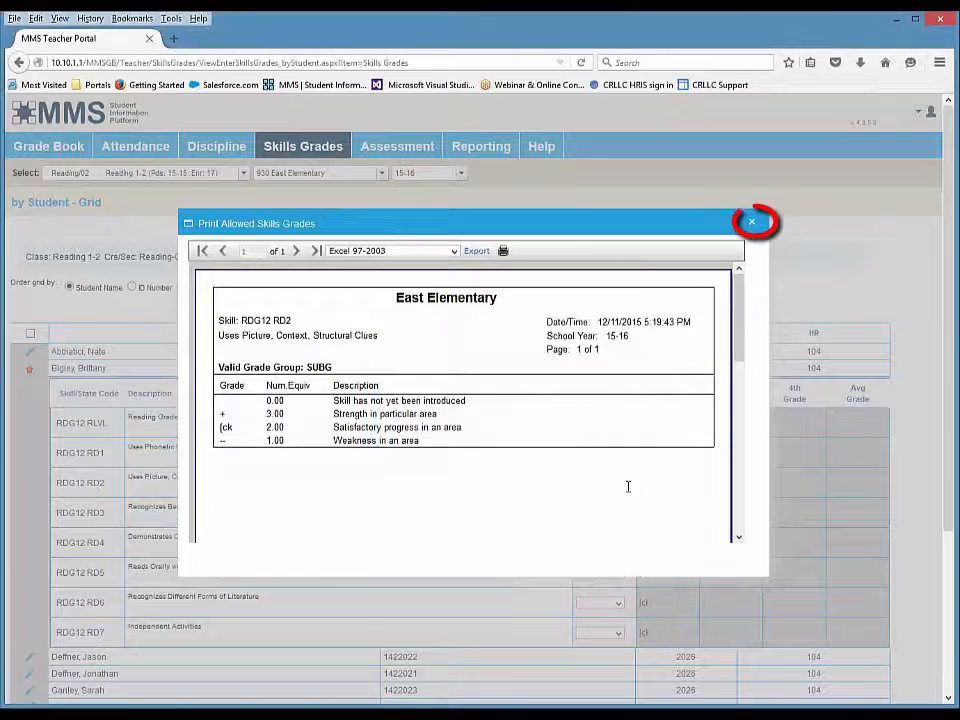
left_click(752, 224)
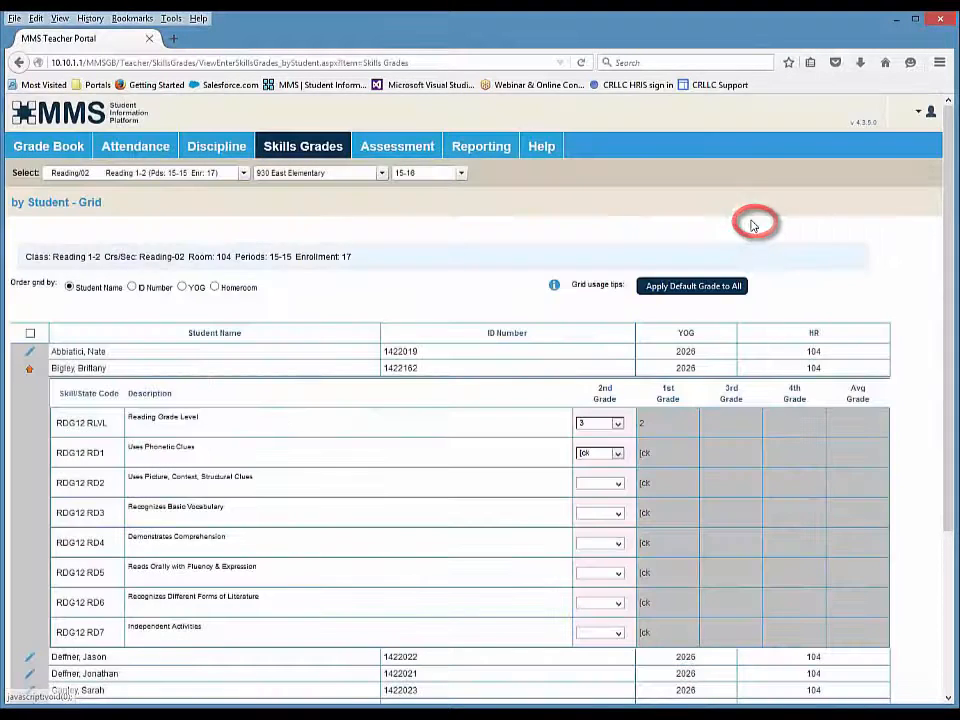
Step: Set the 2nd-term grades for Uses Picture, Context, Structural Clues to [ck, Recognizes Basic Vocabulary to + and Demonstrates Comprehension to [ck
left_click(599, 489)
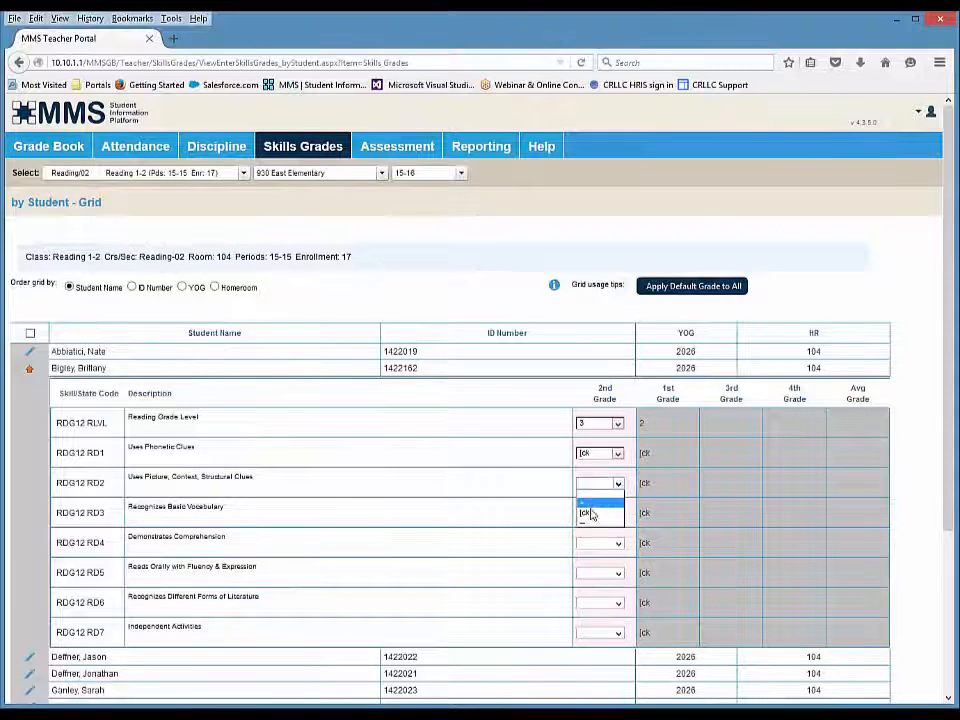
left_click(590, 518)
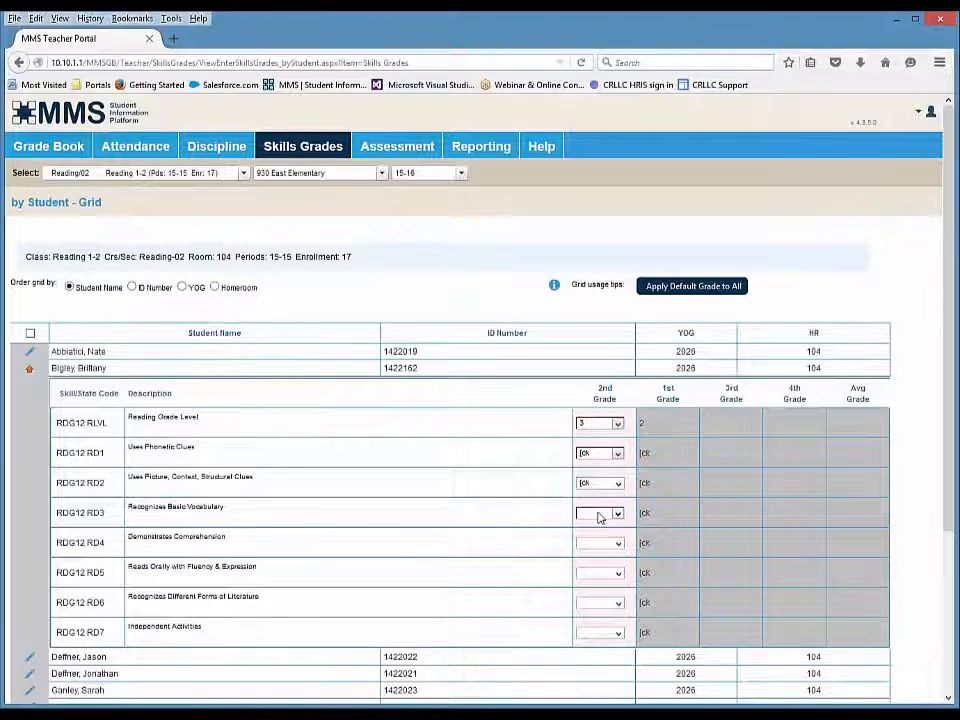
key("Down")
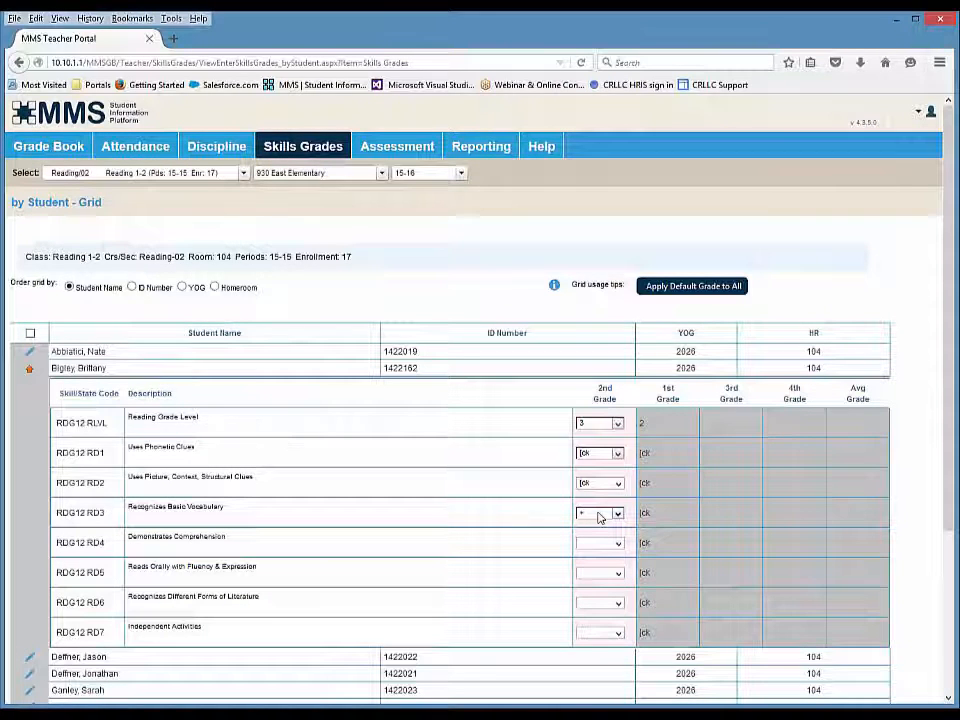
key("Tab")
key("[")
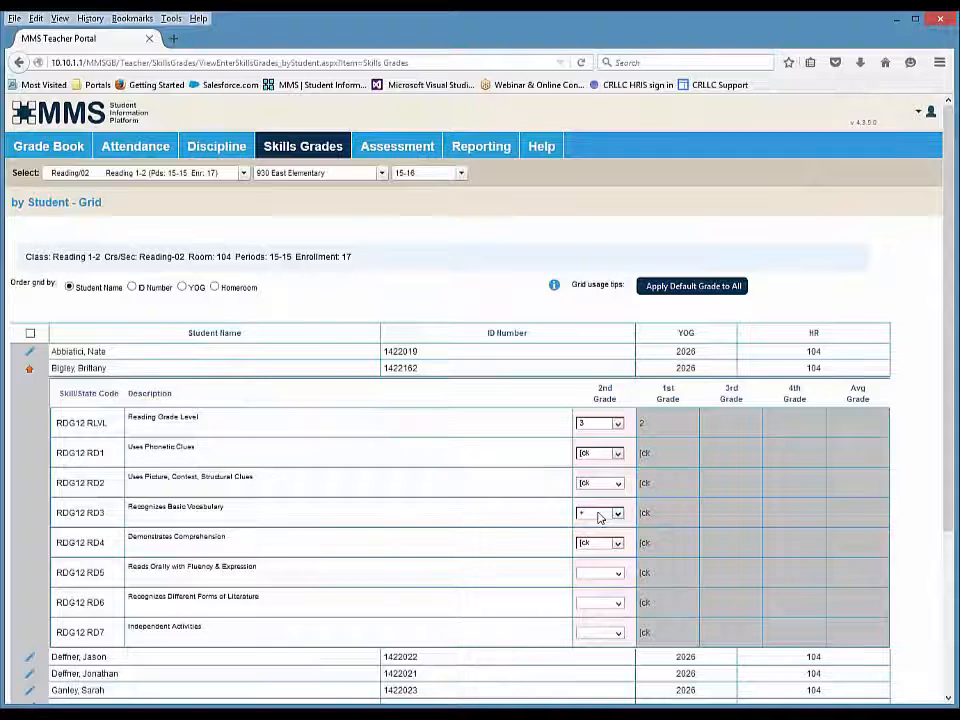
Step: Set the 2nd-term grades for RDG12 RD5 and RD6 to [ck and Independent Activities to --, and collapse the student's row
key("Tab")
key("[")
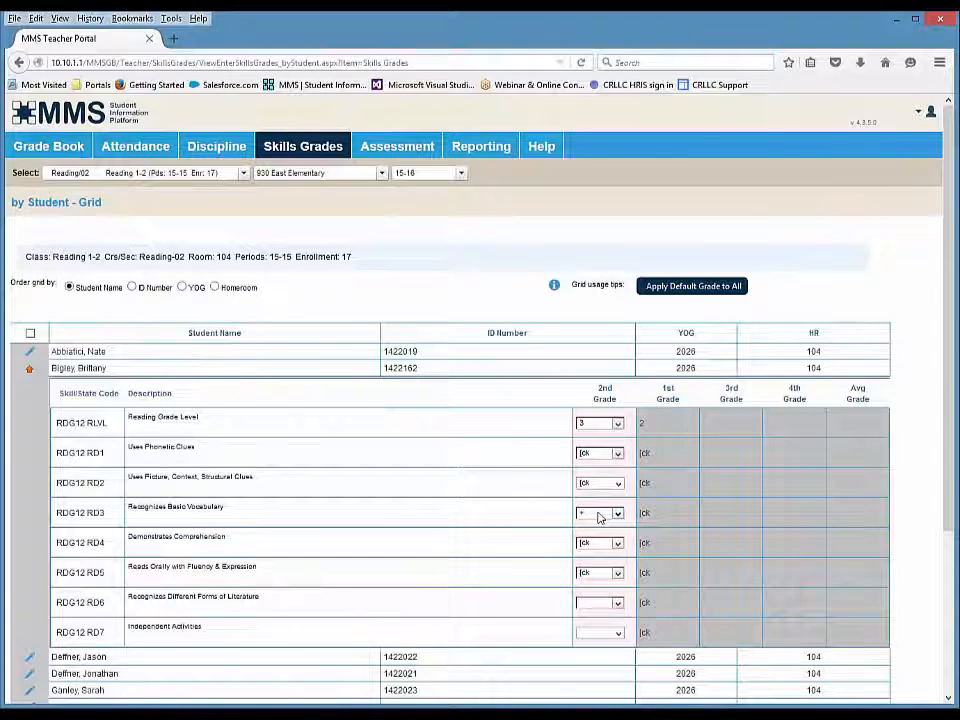
key("Tab")
key("[")
key("Tab")
key("minus")
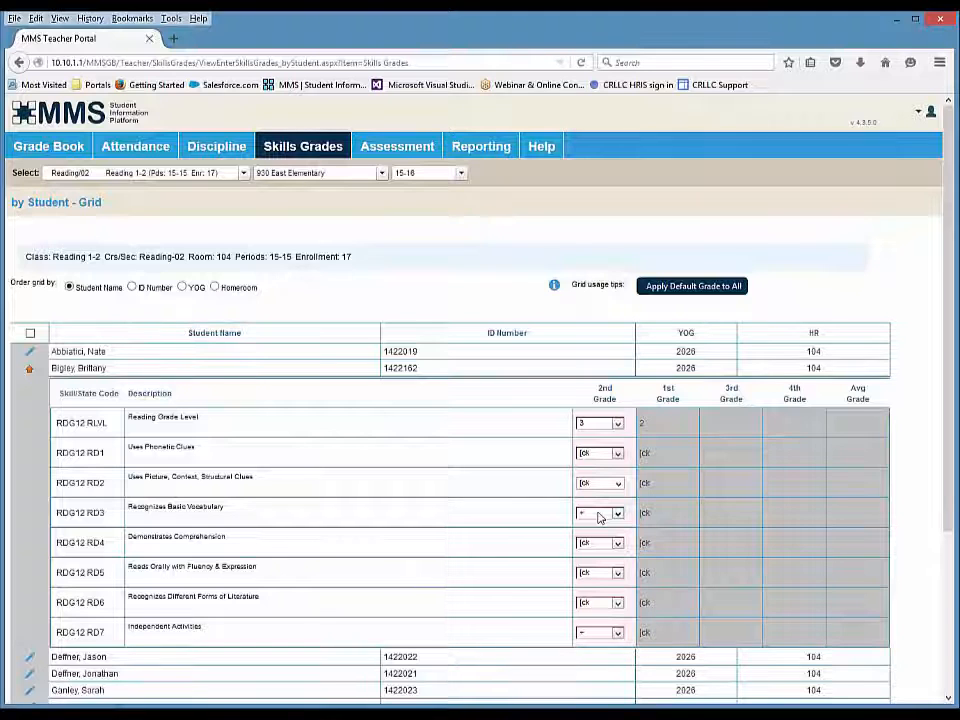
left_click(30, 372)
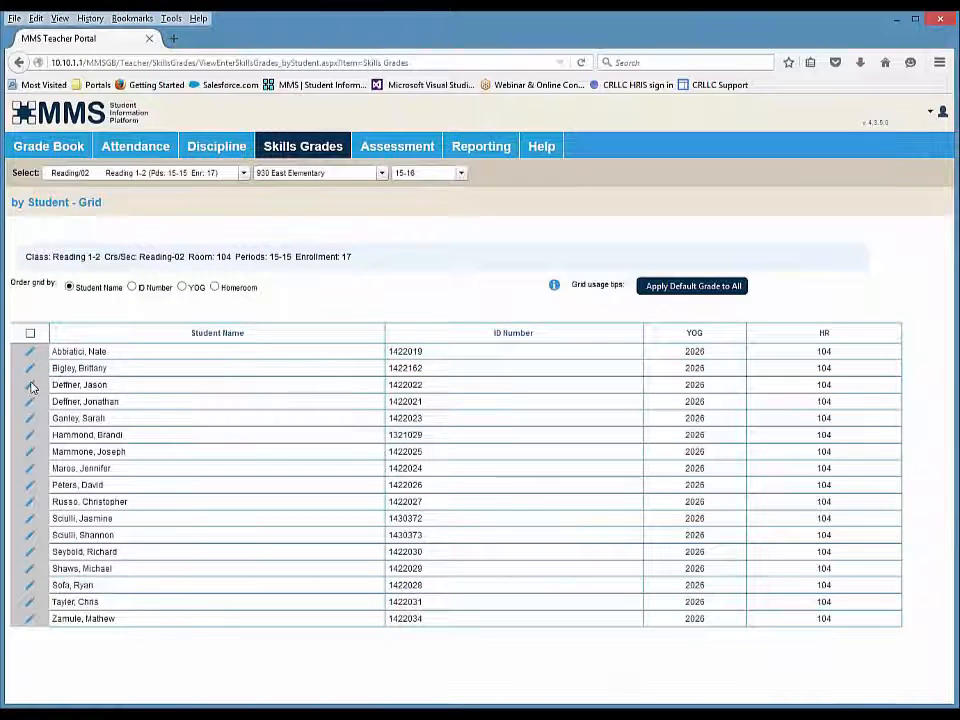
Step: Expand the third student's skills and those of all students in the class, and review their 2nd-term grades
left_click(30, 385)
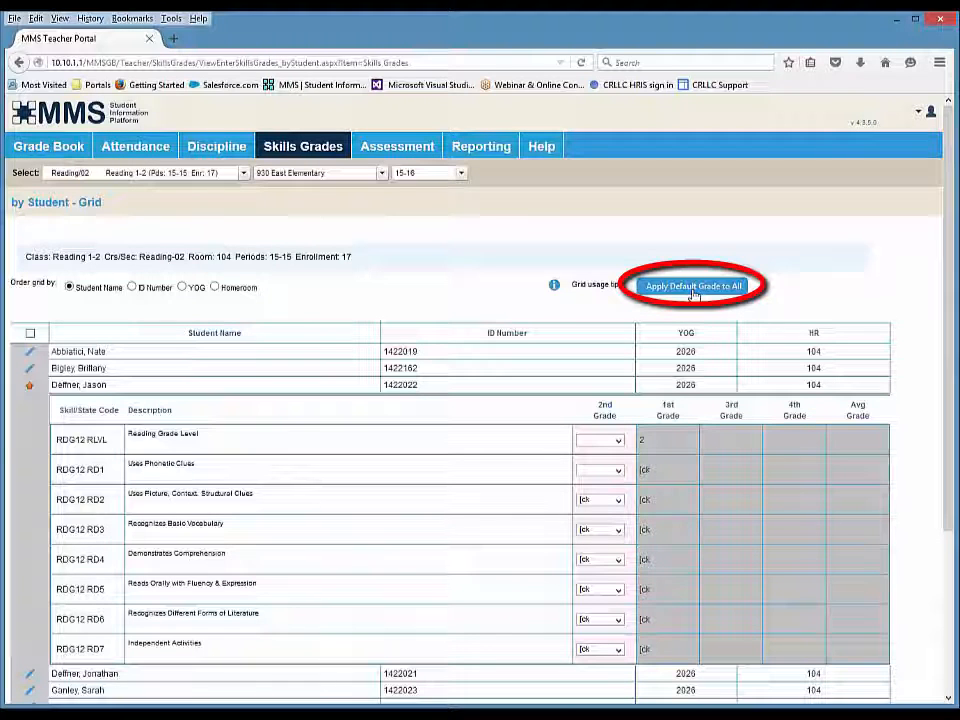
left_click(30, 338)
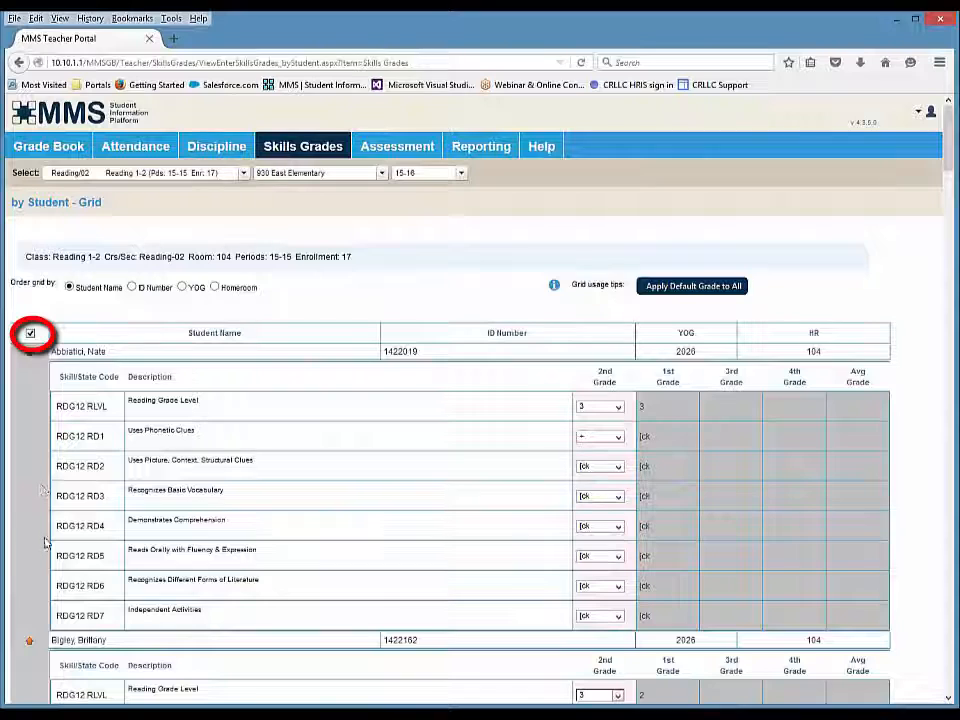
scroll(64, 460, "down", 5)
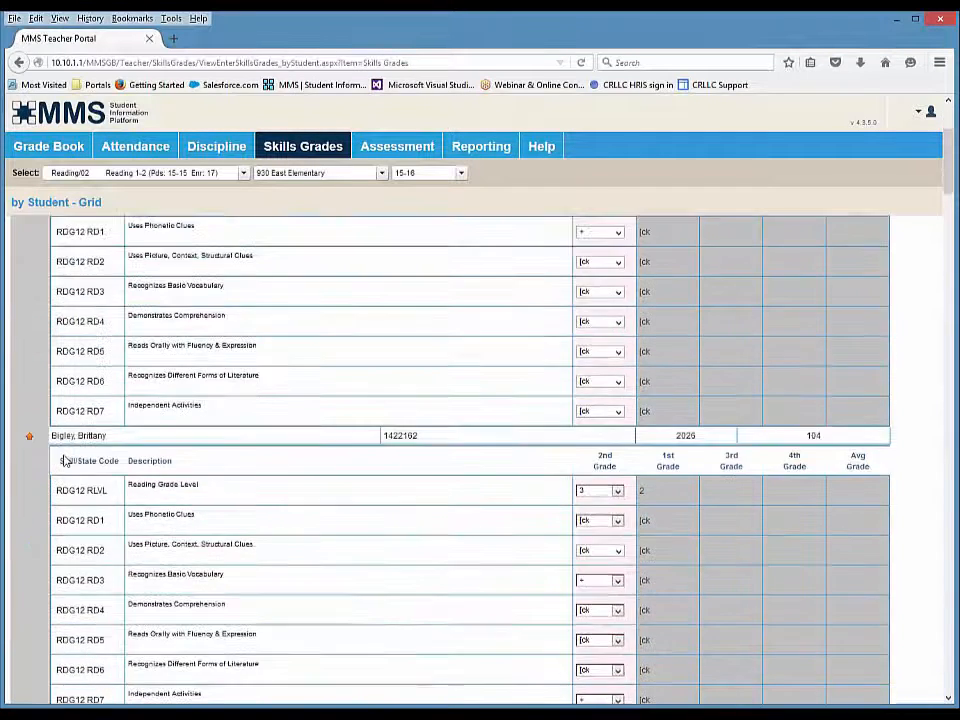
scroll(64, 460, "down", 6)
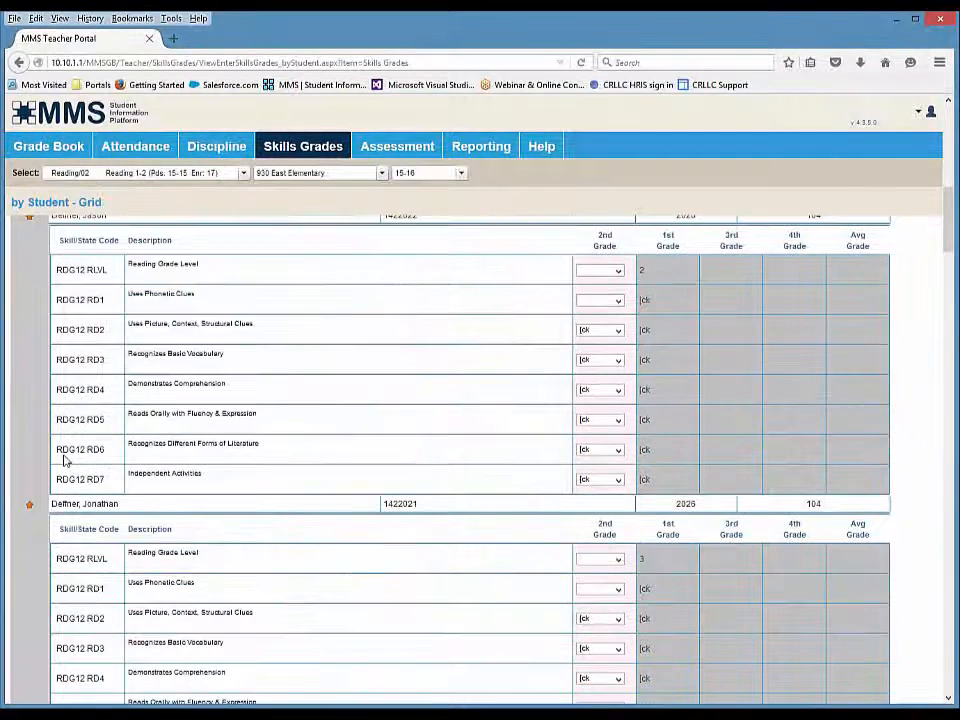
Step: Collapse the skills of all students and open the by-skill grid for Reading Grade Level
scroll(64, 460, "up", 11)
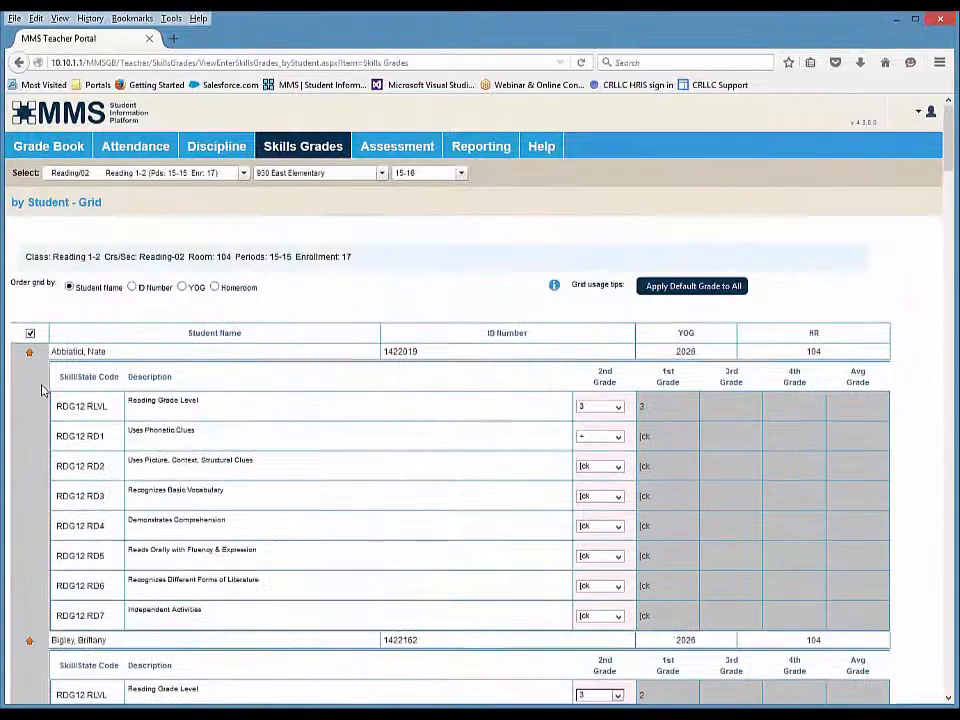
left_click(30, 334)
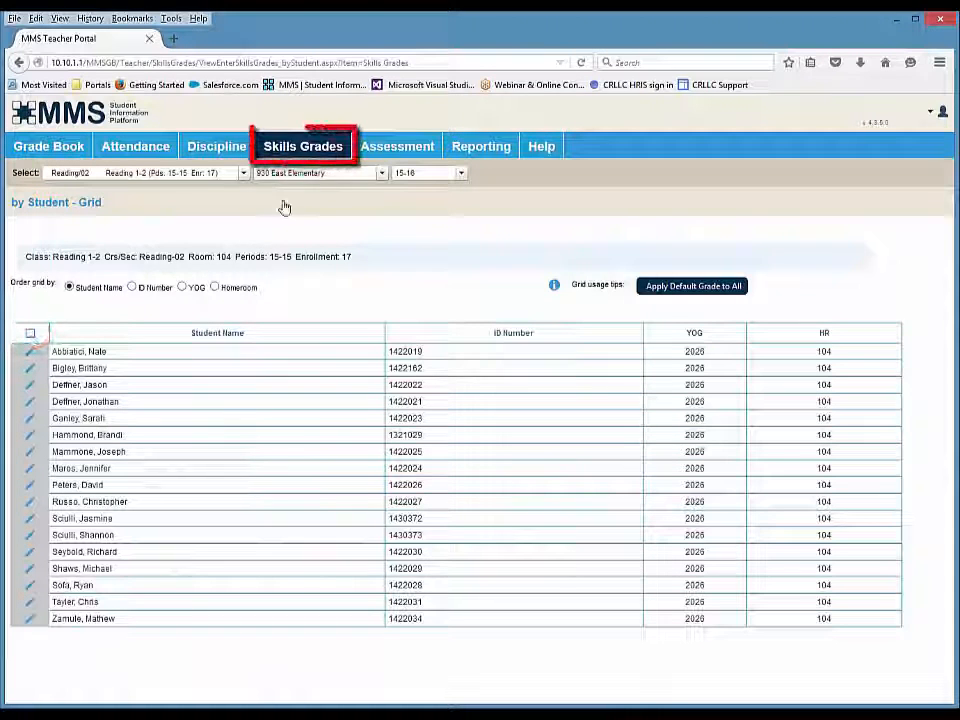
mouse_move(303, 150)
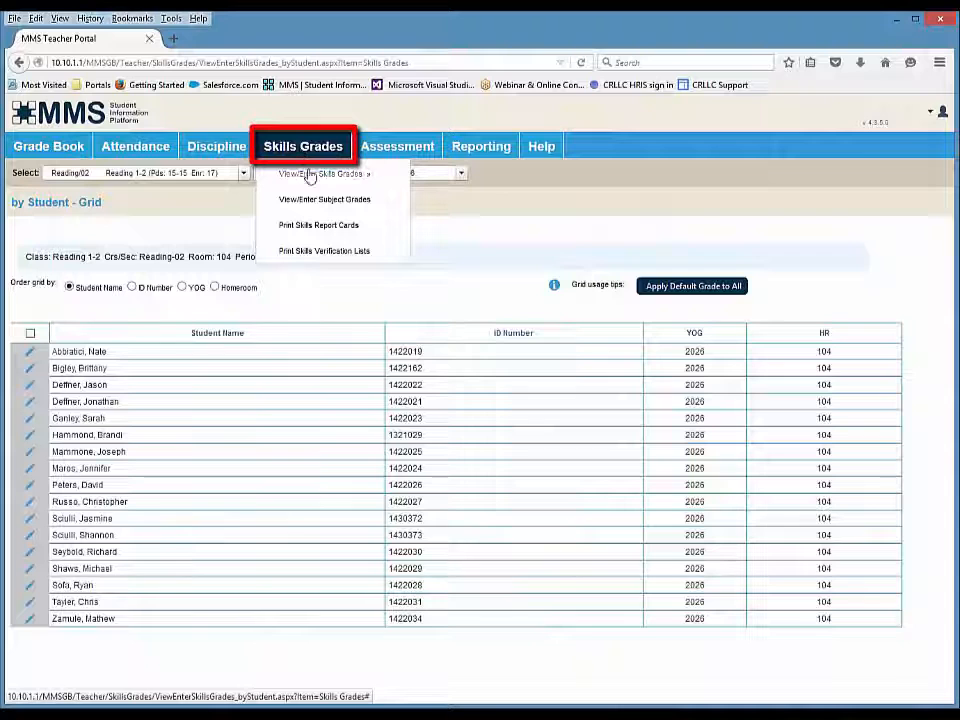
mouse_move(310, 176)
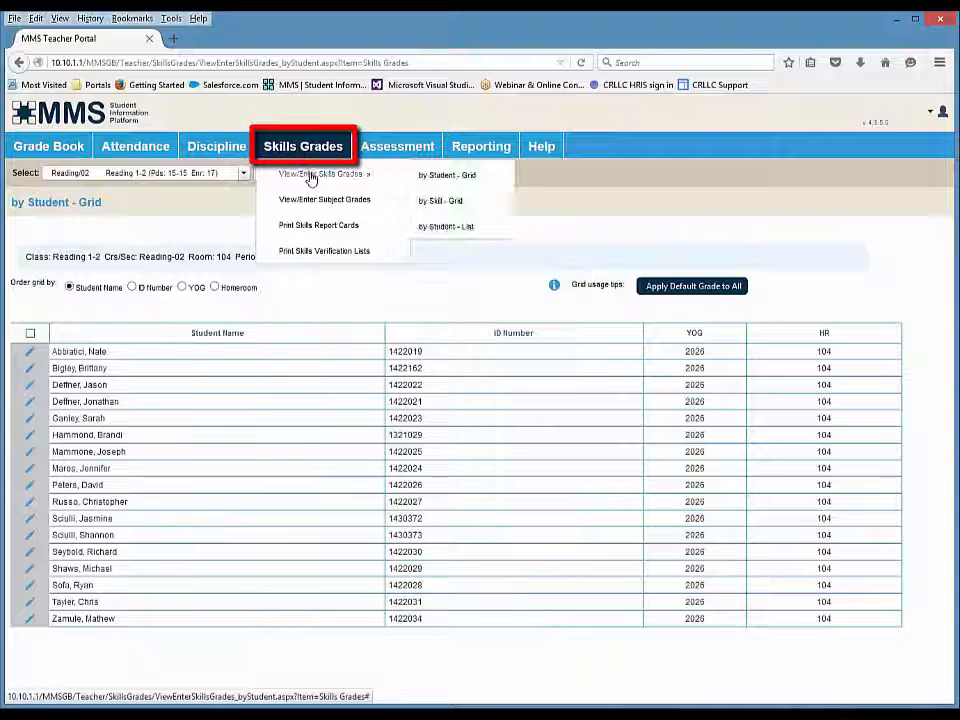
left_click(475, 206)
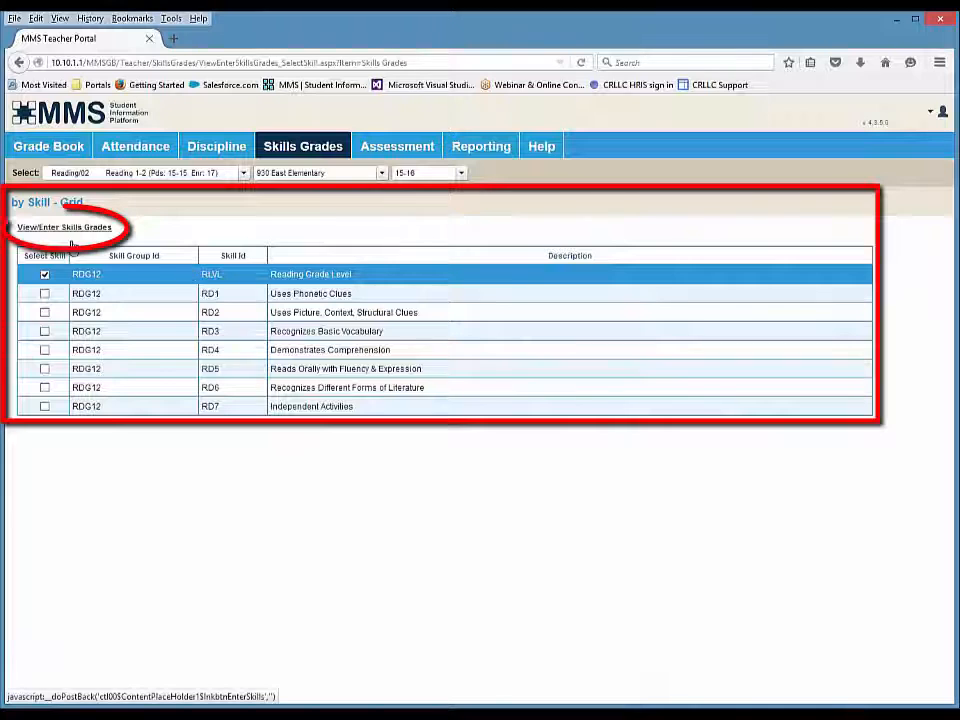
left_click(55, 230)
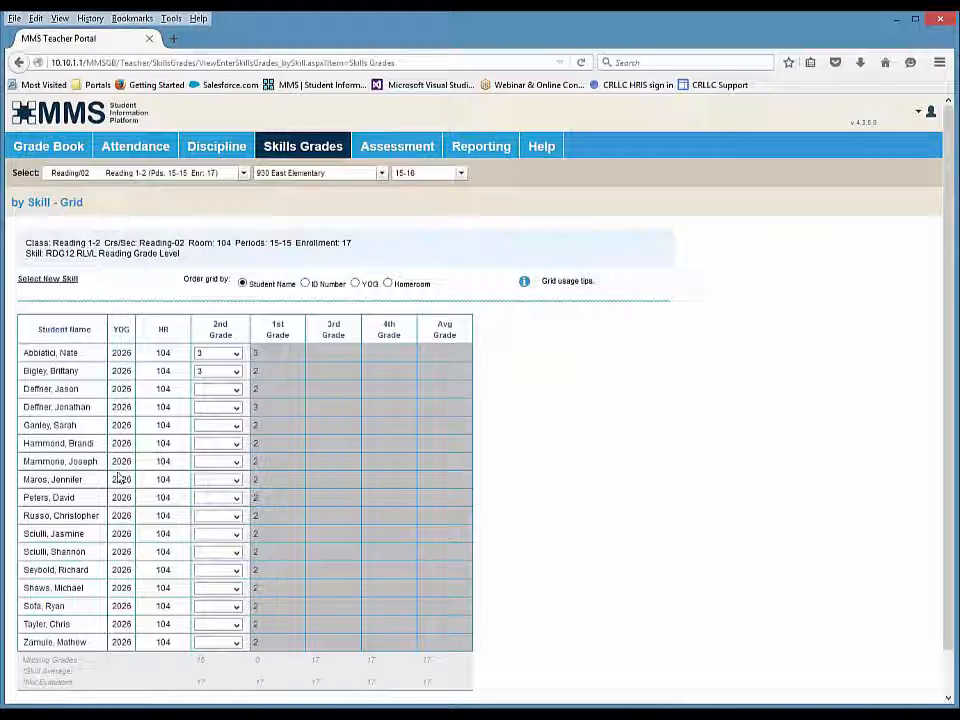
Step: Set the third student's 2nd-term Reading Grade Level to 2 and assign grade 2 to the whole class without overwriting existing grades
left_click(223, 390)
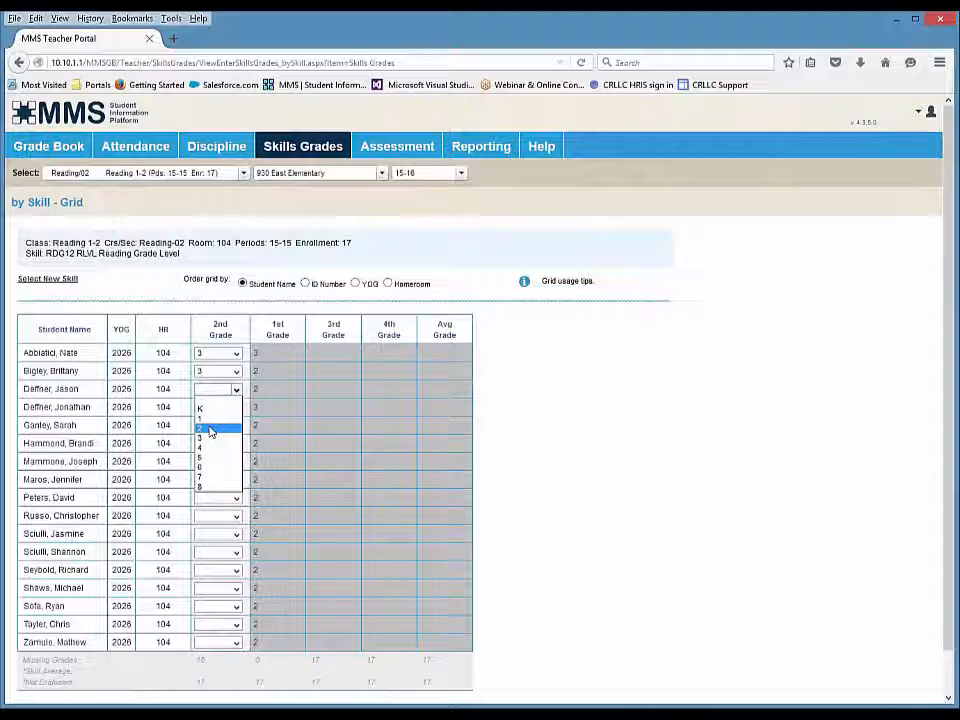
left_click(210, 430)
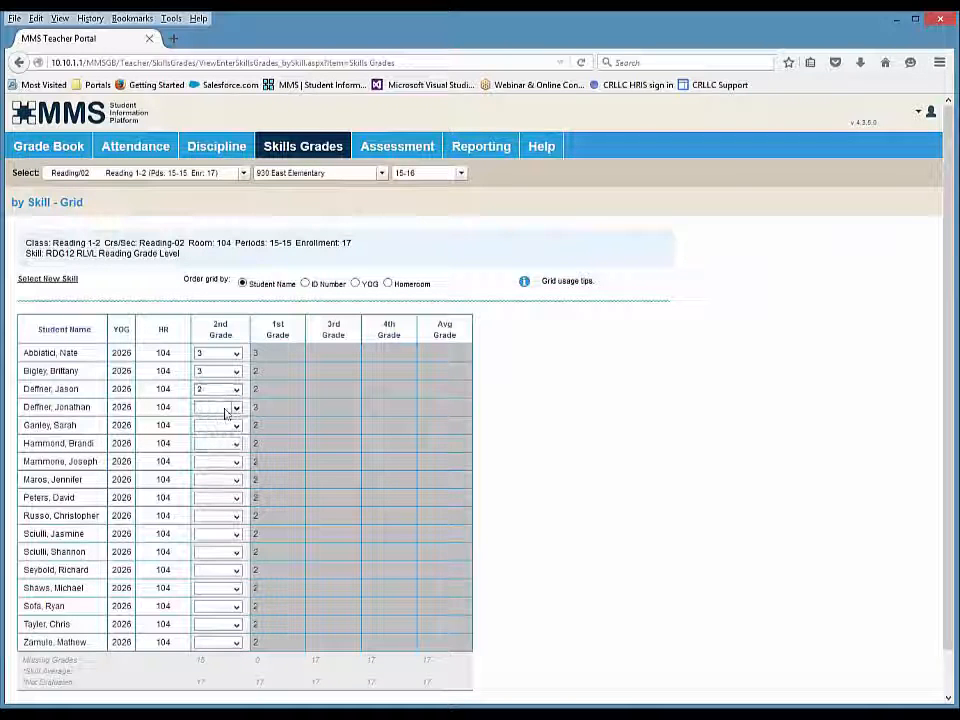
right_click(231, 412)
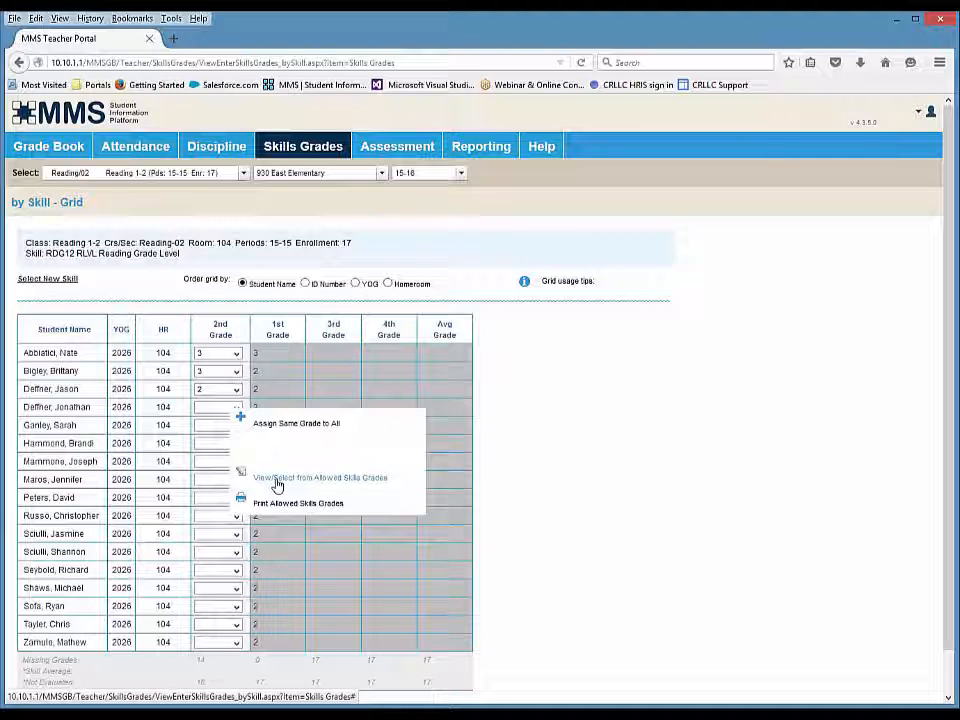
left_click(265, 428)
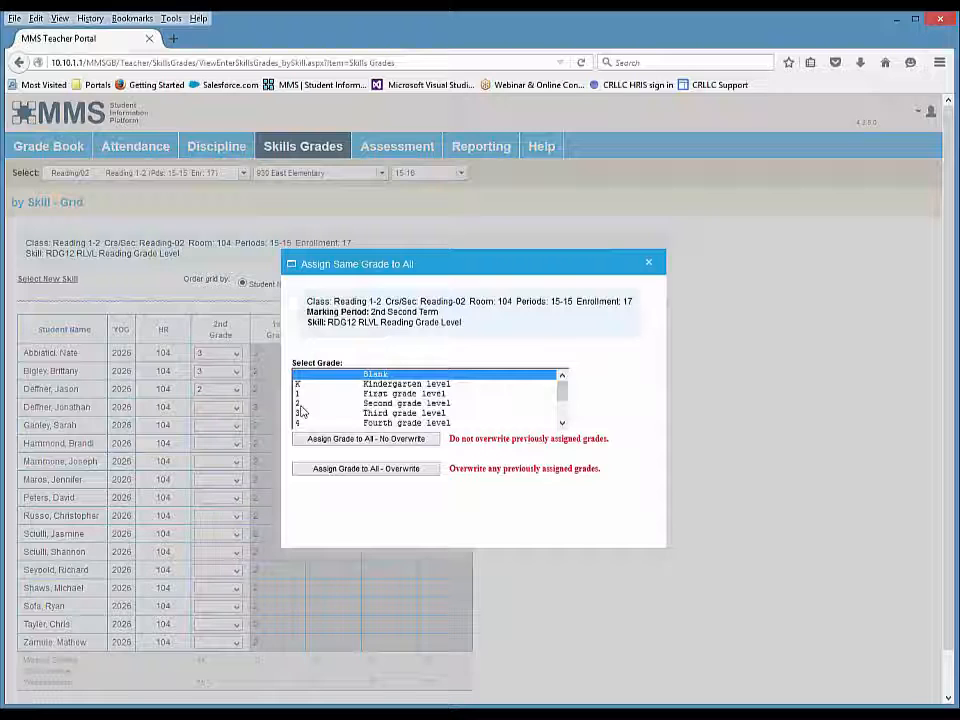
left_click(300, 405)
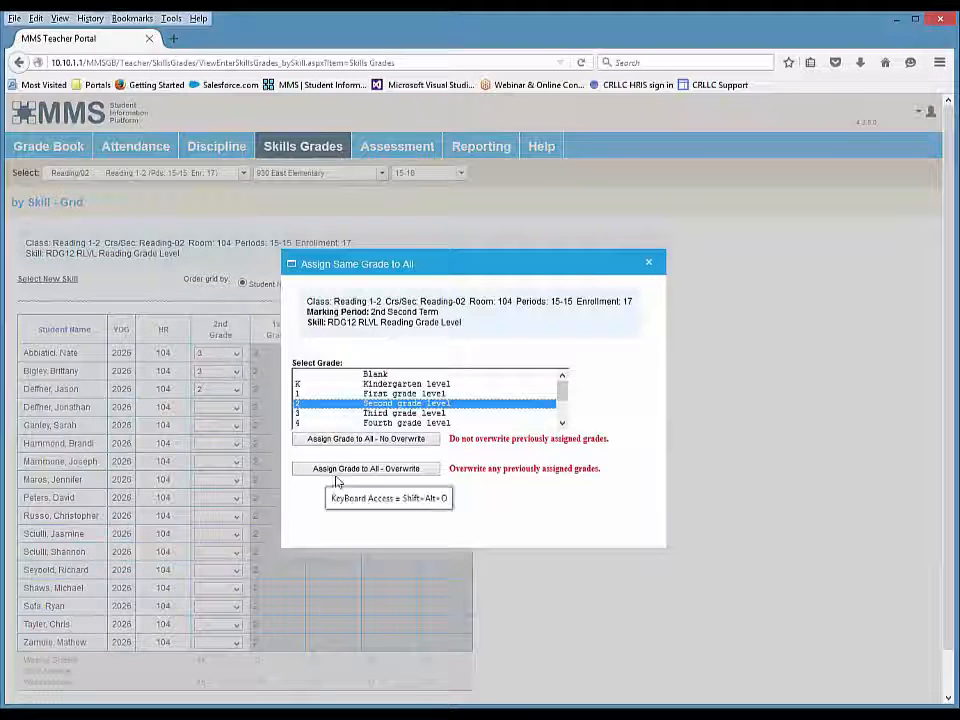
left_click(383, 443)
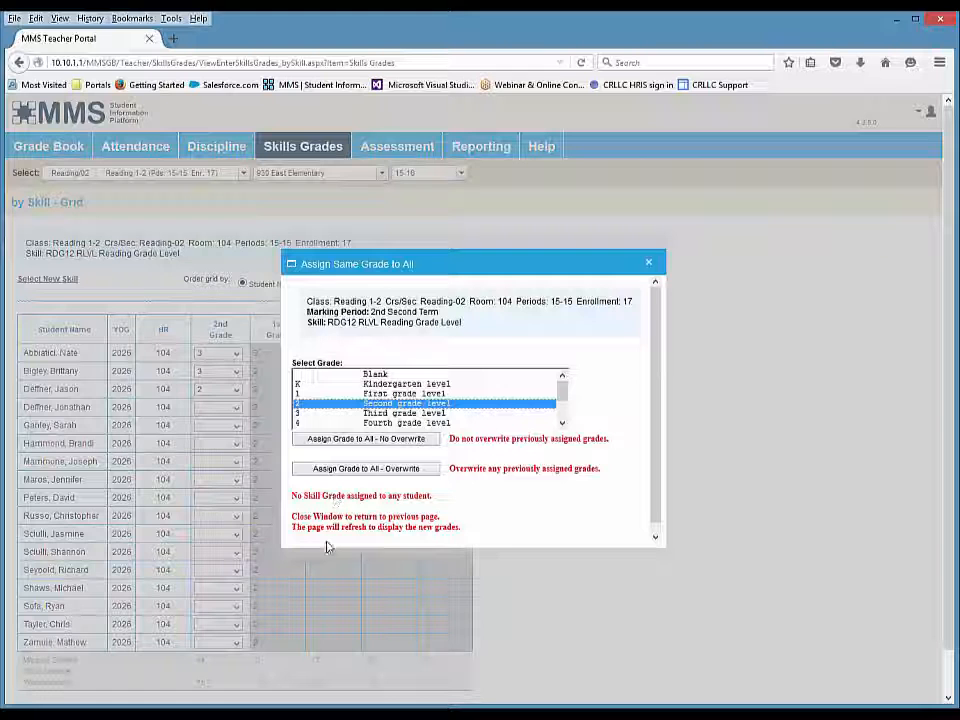
left_click(648, 264)
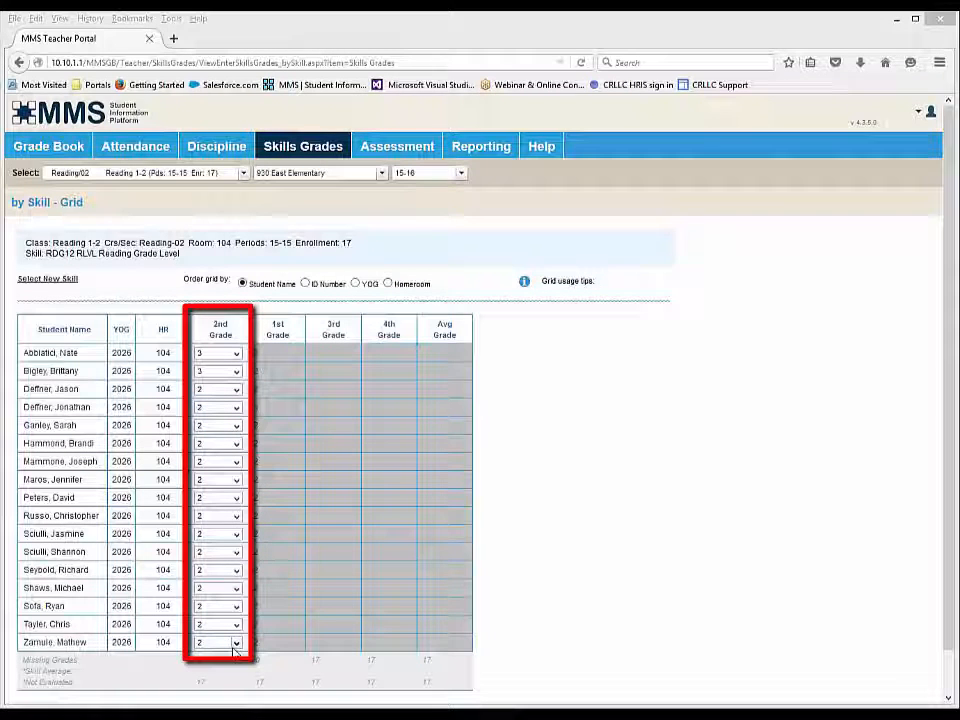
Step: Switch the by-skill grid to the RD1 skill, Uses Phonetic Clues
left_click(30, 286)
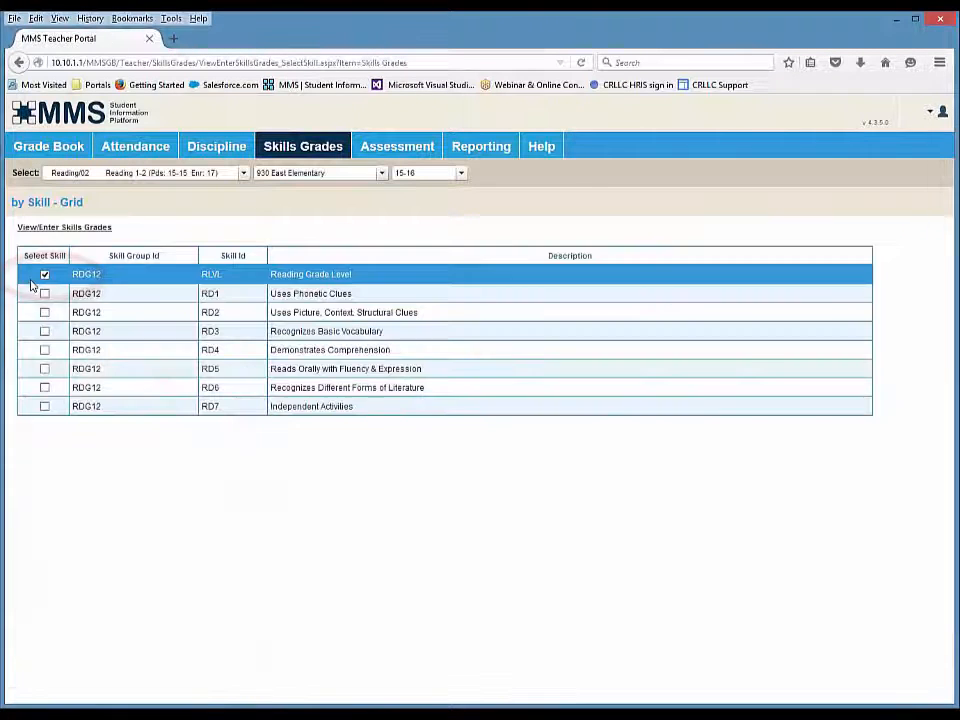
left_click(44, 293)
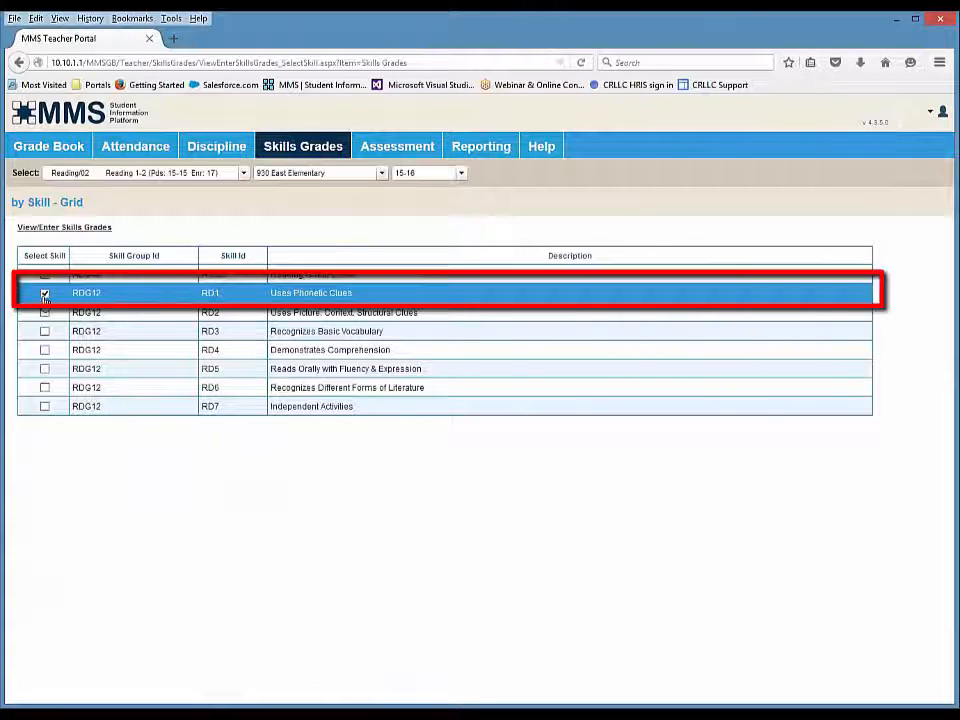
left_click(43, 229)
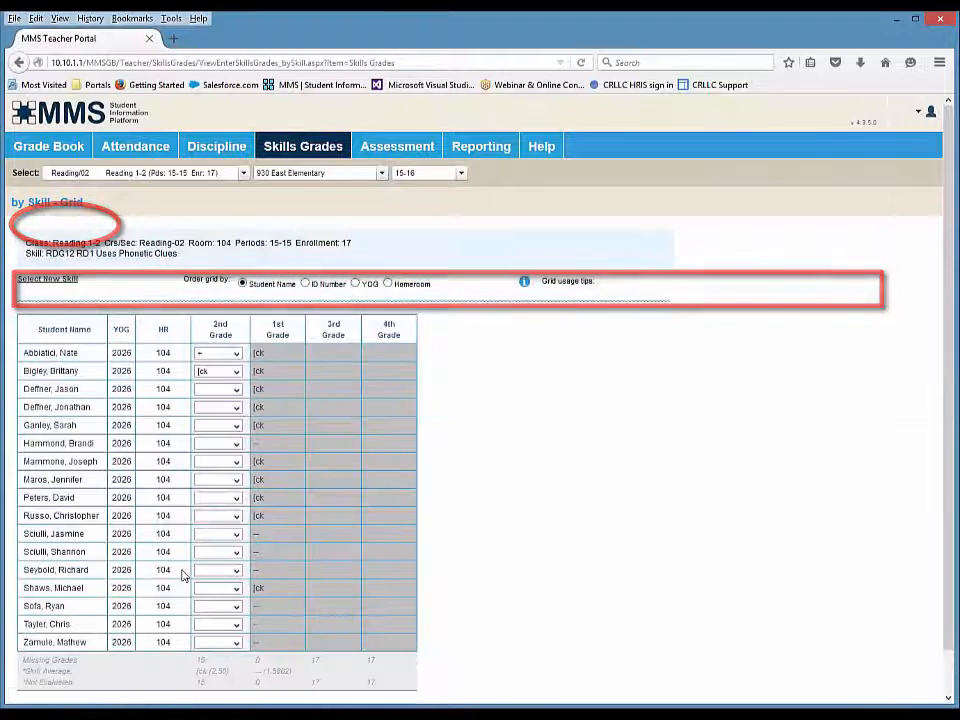
Step: Assign the 2nd-term Uses Phonetic Clues grade [ck to all students, first without overwriting and again with overwriting of existing grades
right_click(214, 397)
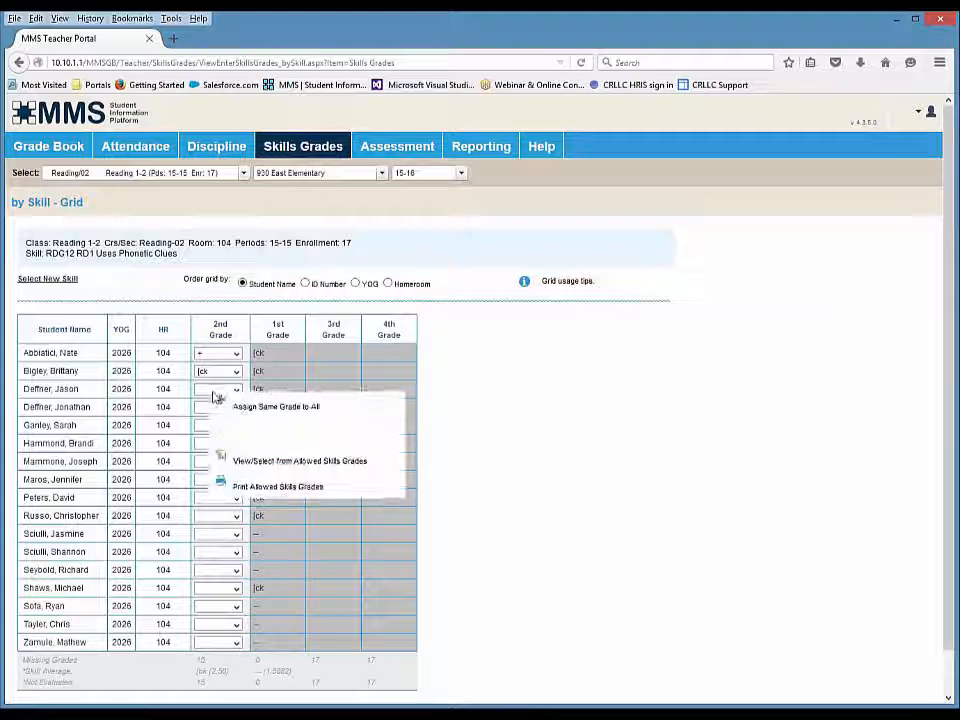
left_click(222, 405)
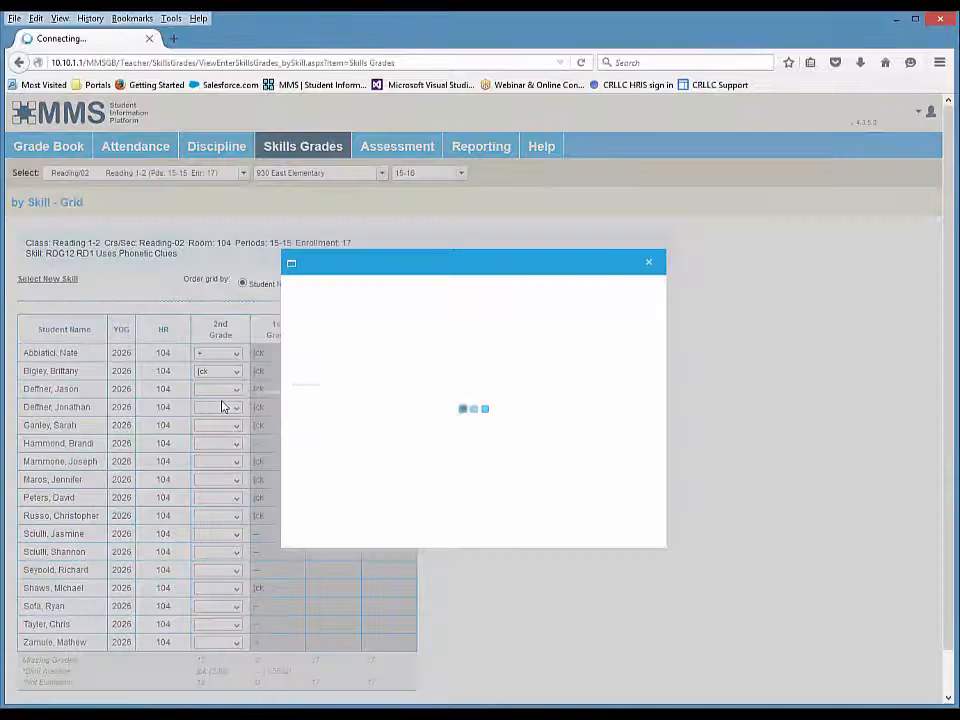
left_click(309, 395)
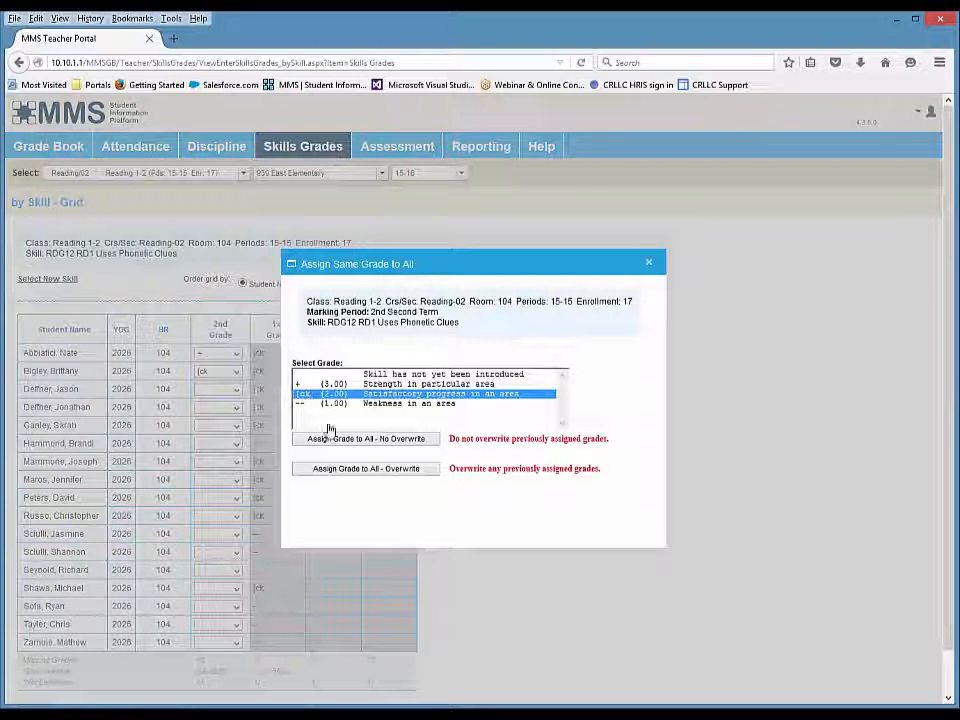
left_click(366, 439)
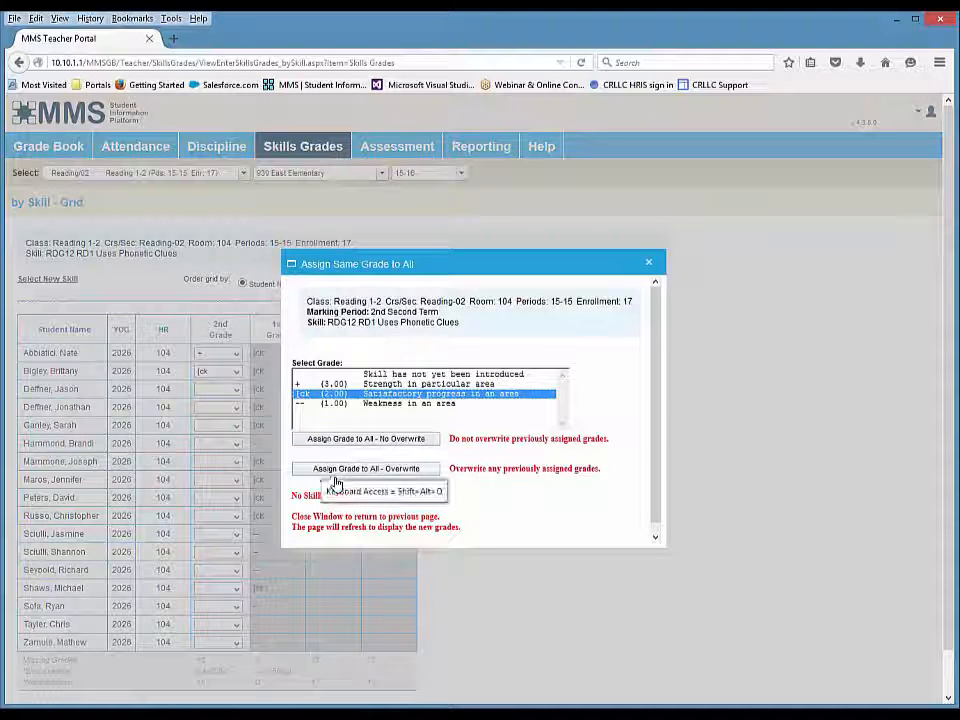
left_click(335, 476)
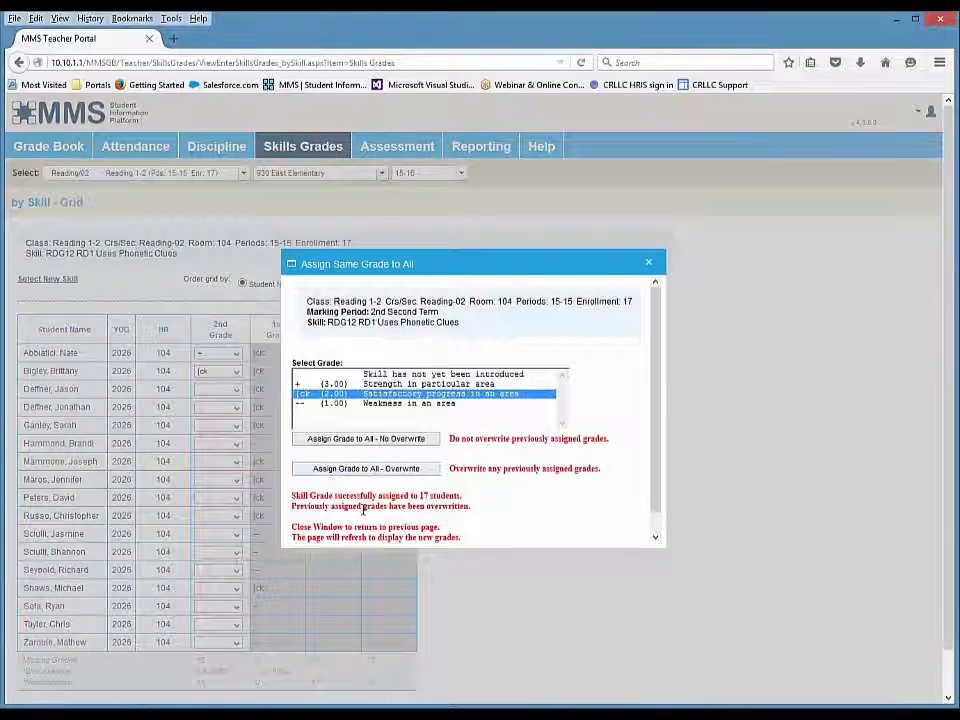
left_click(648, 264)
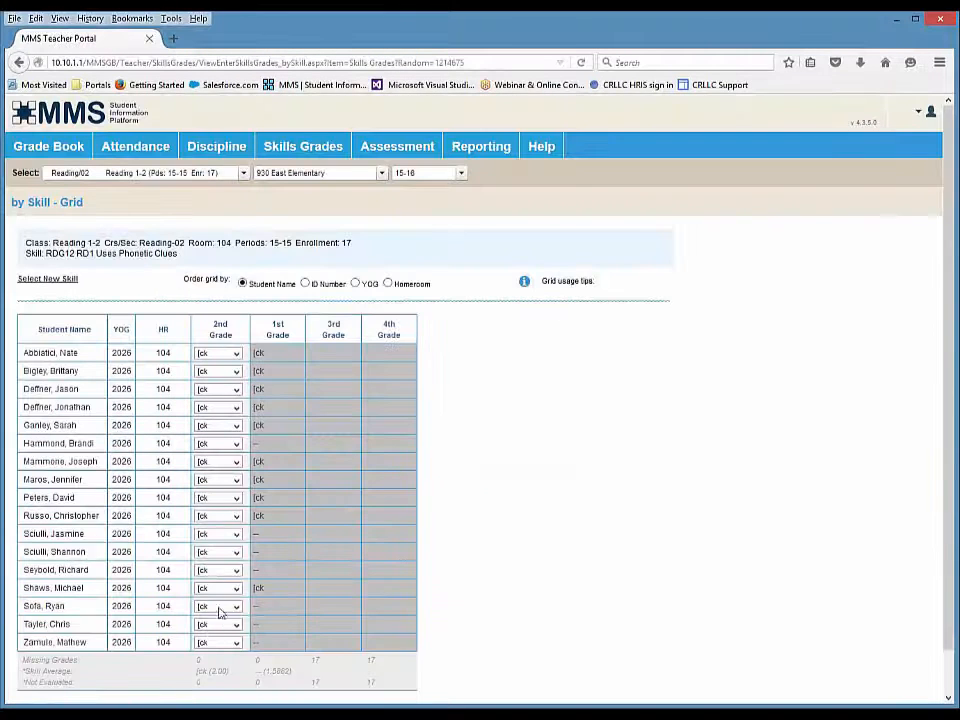
Step: Set the 2nd-term Uses Phonetic Clues grade to + for the first student and -- for the seventh, and order the grid by ID number
left_click(216, 356)
left_click(217, 384)
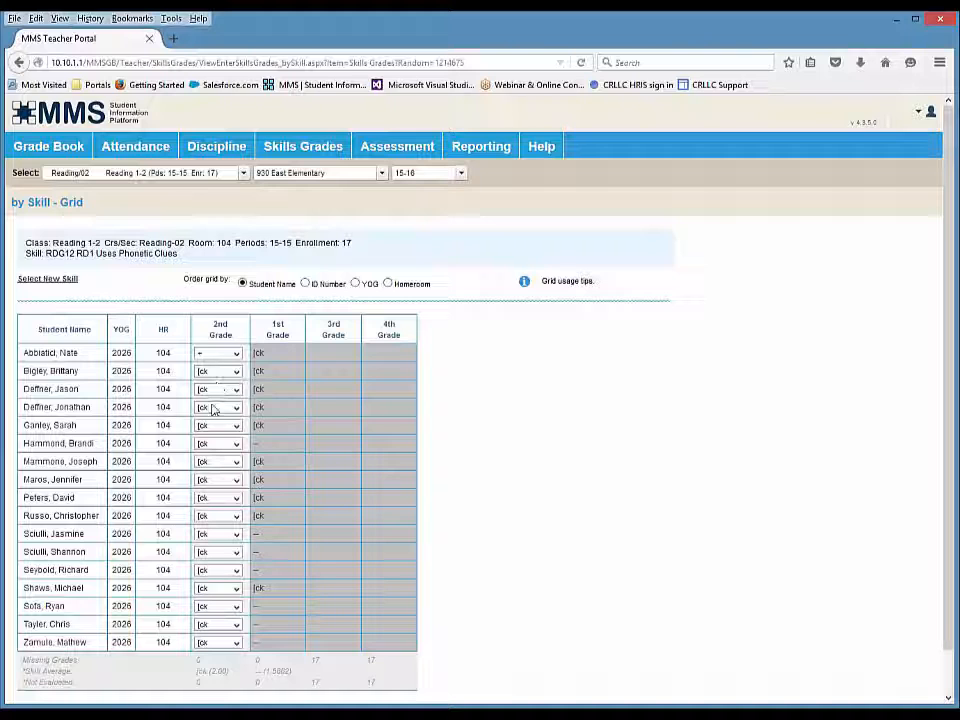
left_click(220, 463)
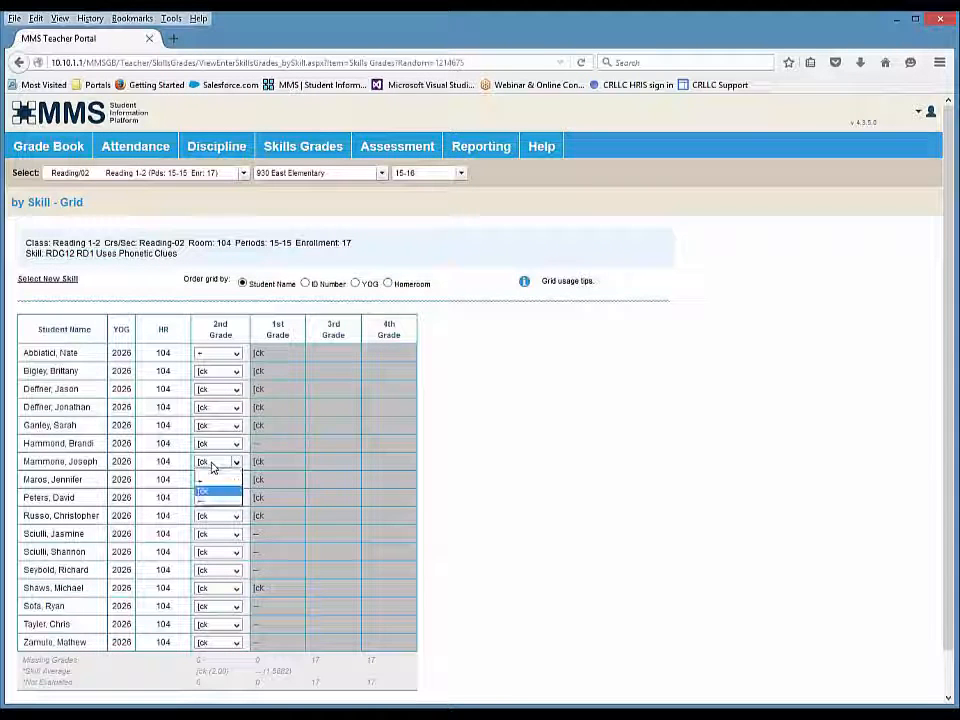
left_click(207, 503)
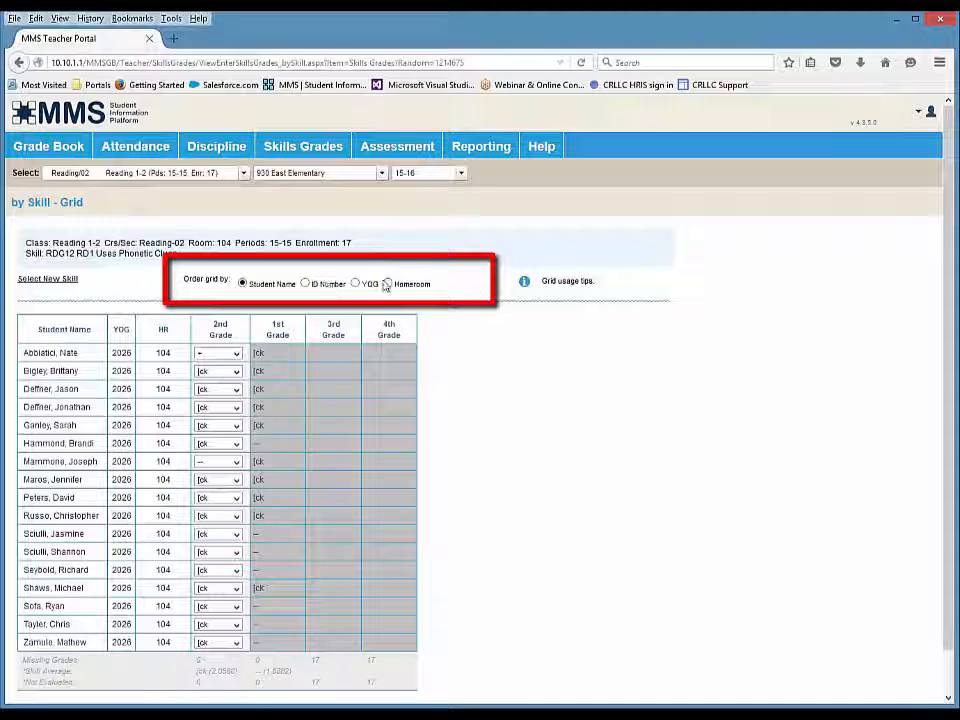
left_click(305, 284)
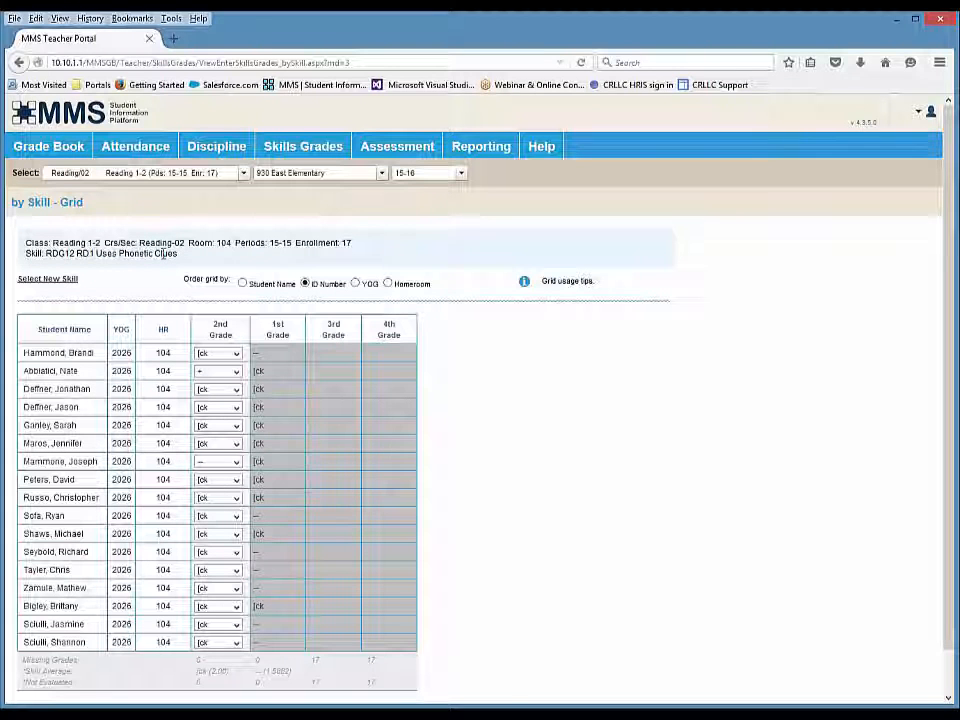
Step: Select the StudyHabits/02 class and open its by-student list of skills grades, ordered by student name
left_click(148, 176)
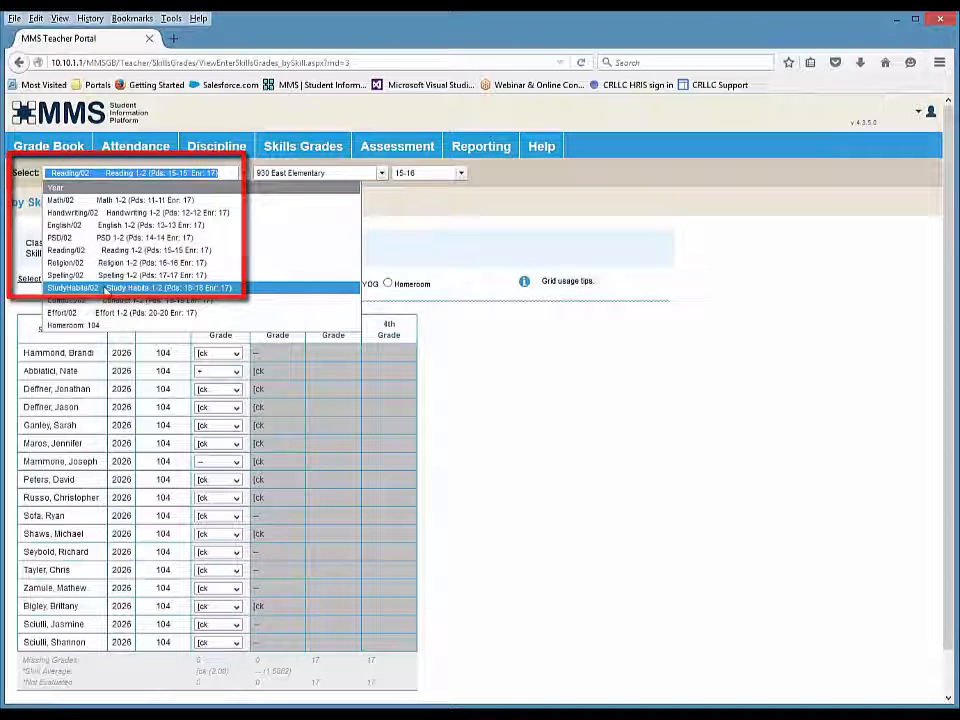
left_click(105, 288)
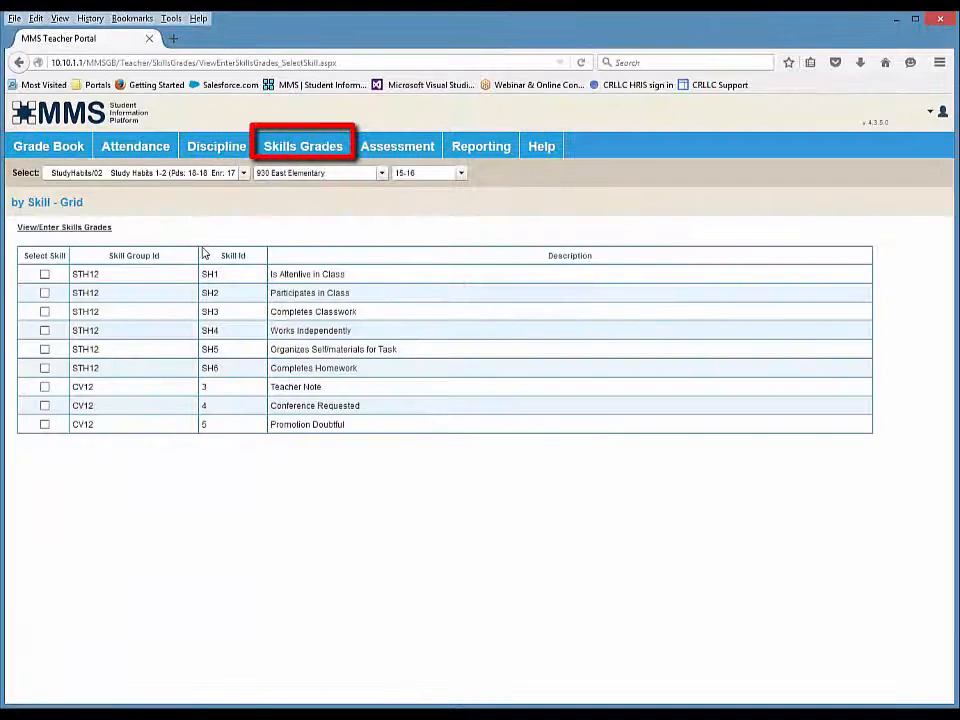
mouse_move(302, 153)
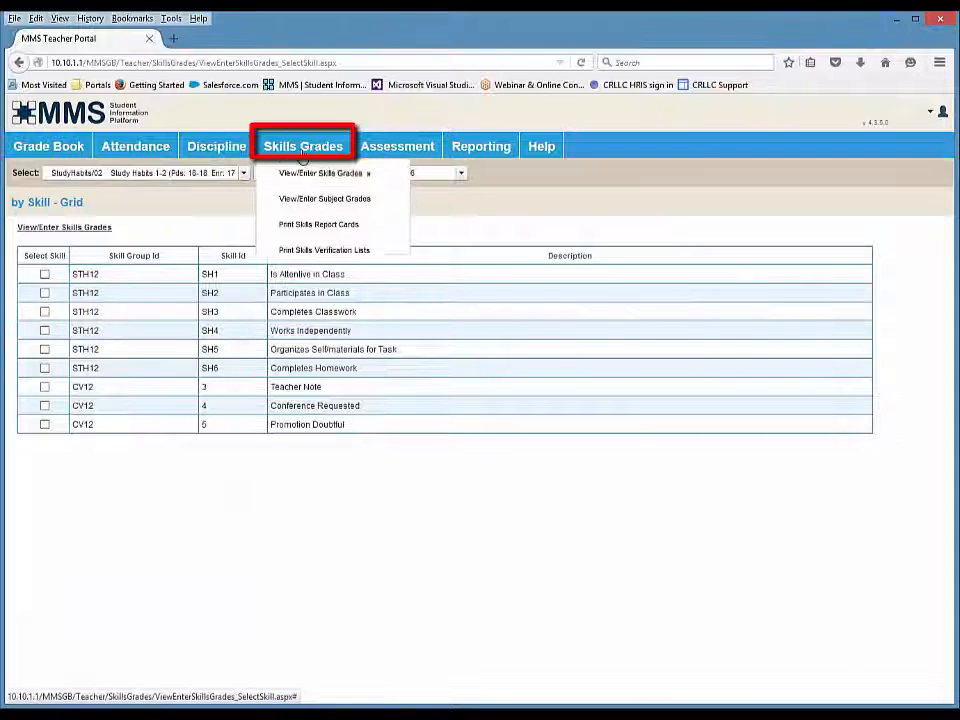
mouse_move(302, 180)
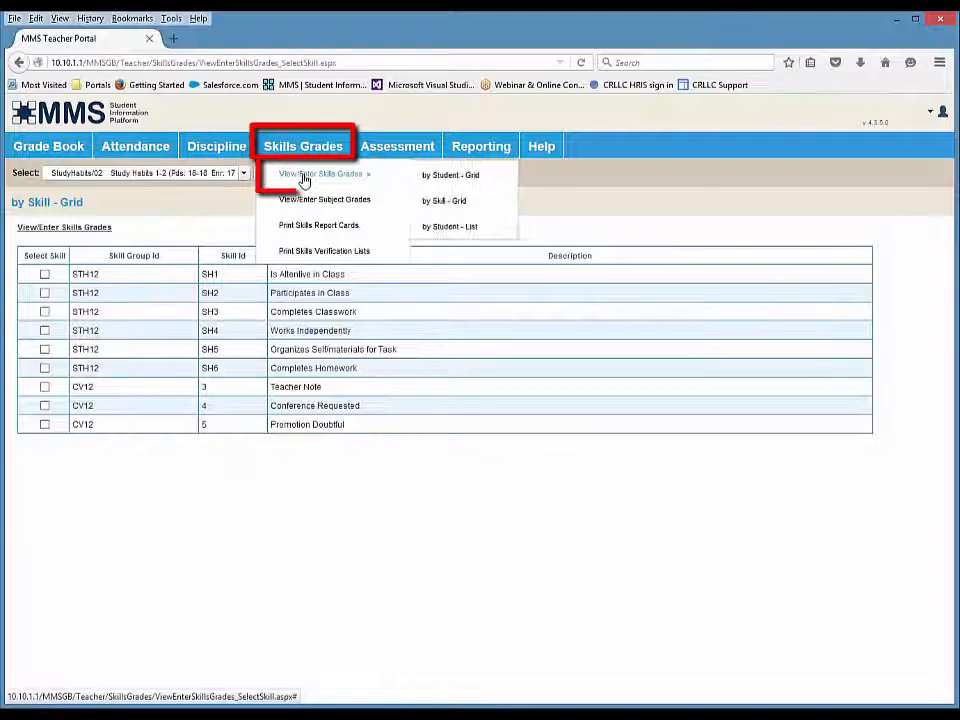
left_click(451, 229)
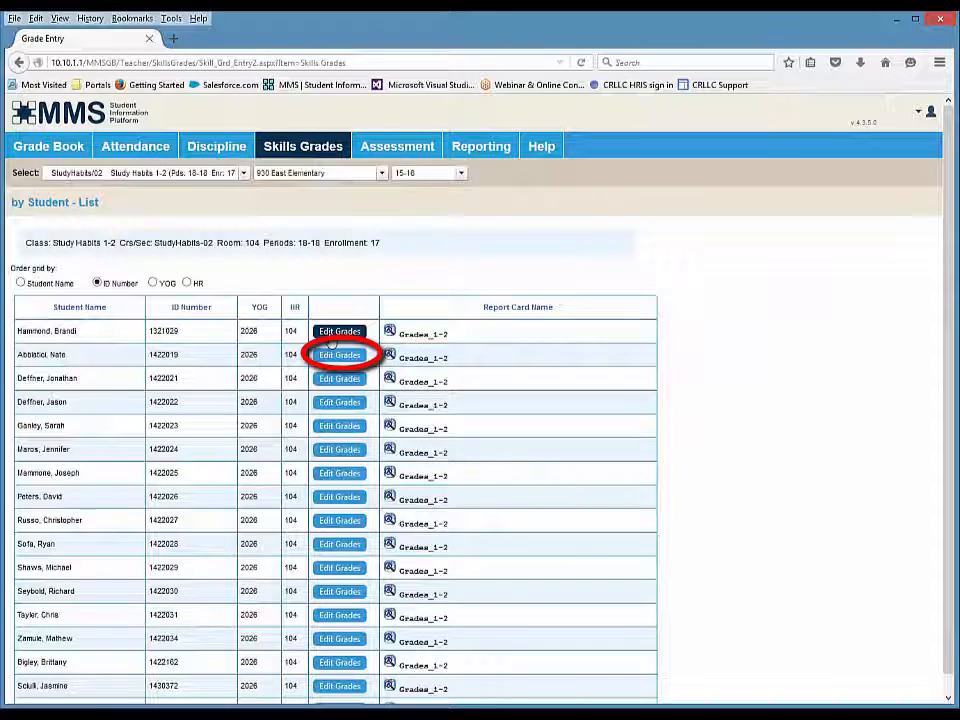
left_click(50, 286)
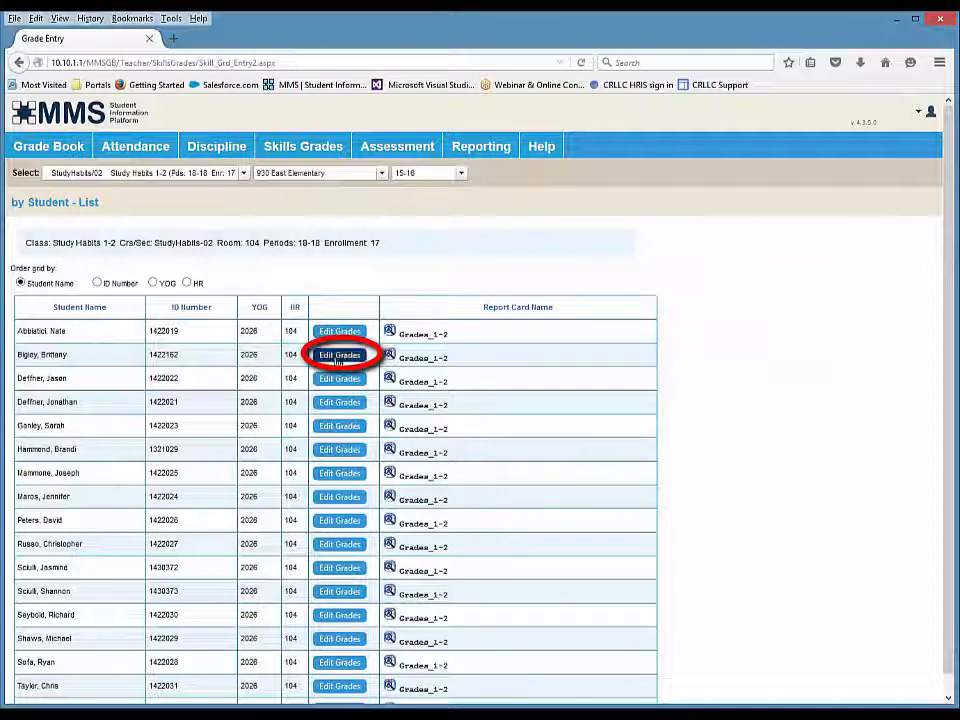
Step: Open the second student's grades for editing and set the 2nd-term grade for Is Attentive in Class to [ck
left_click(338, 358)
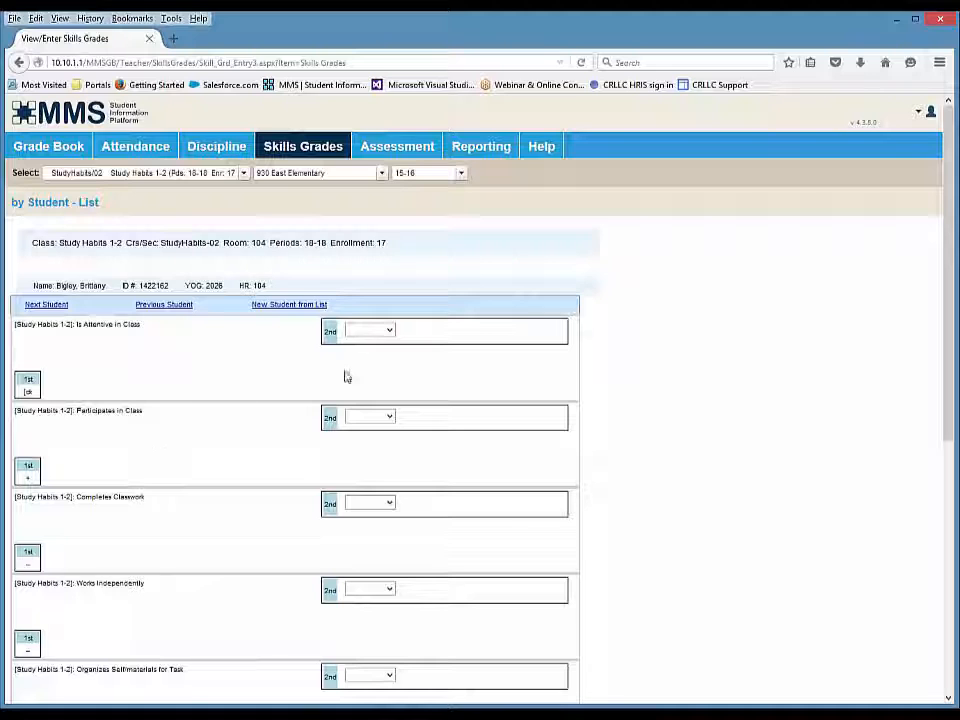
left_click(389, 333)
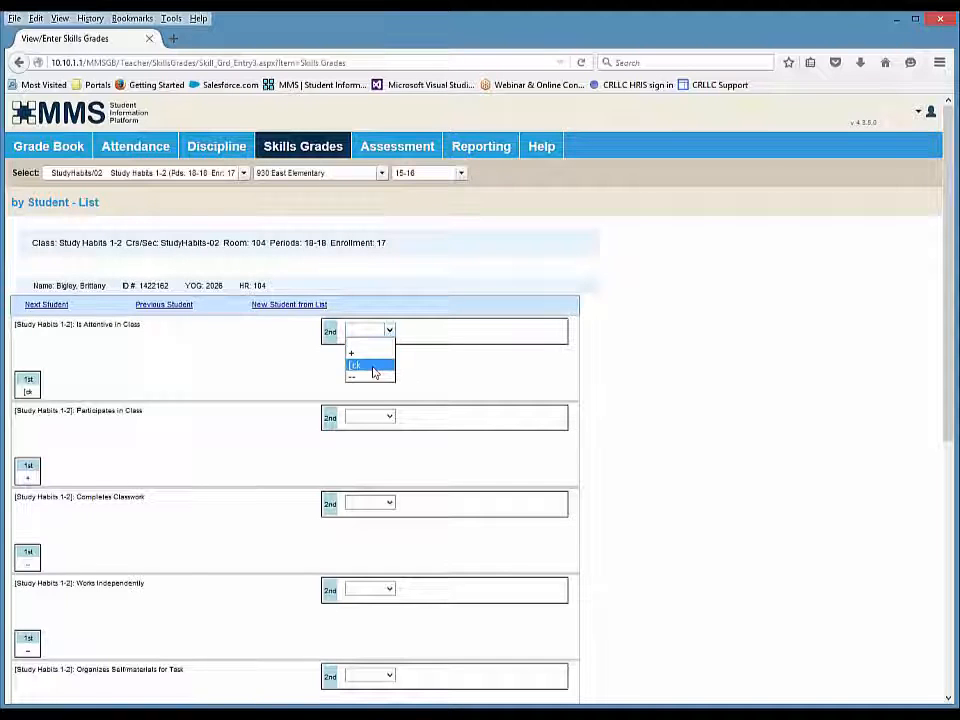
left_click(372, 366)
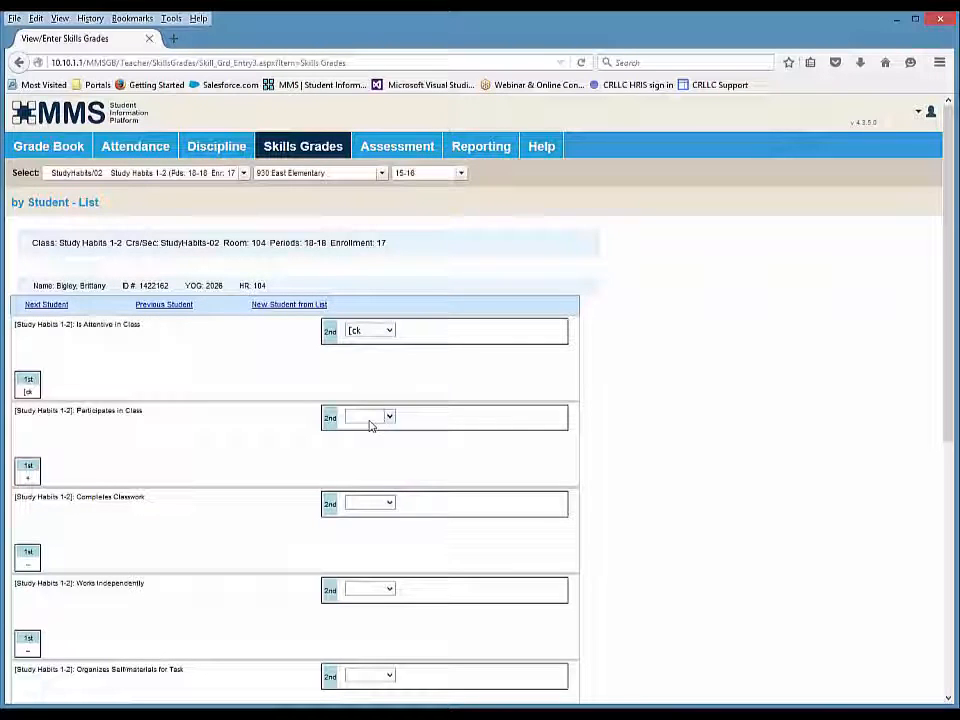
Step: Set the 2nd-term grades to [ck for Participates in Class, + for Completes Classwork and [ck for Works Independently
left_click(386, 418)
left_click(371, 452)
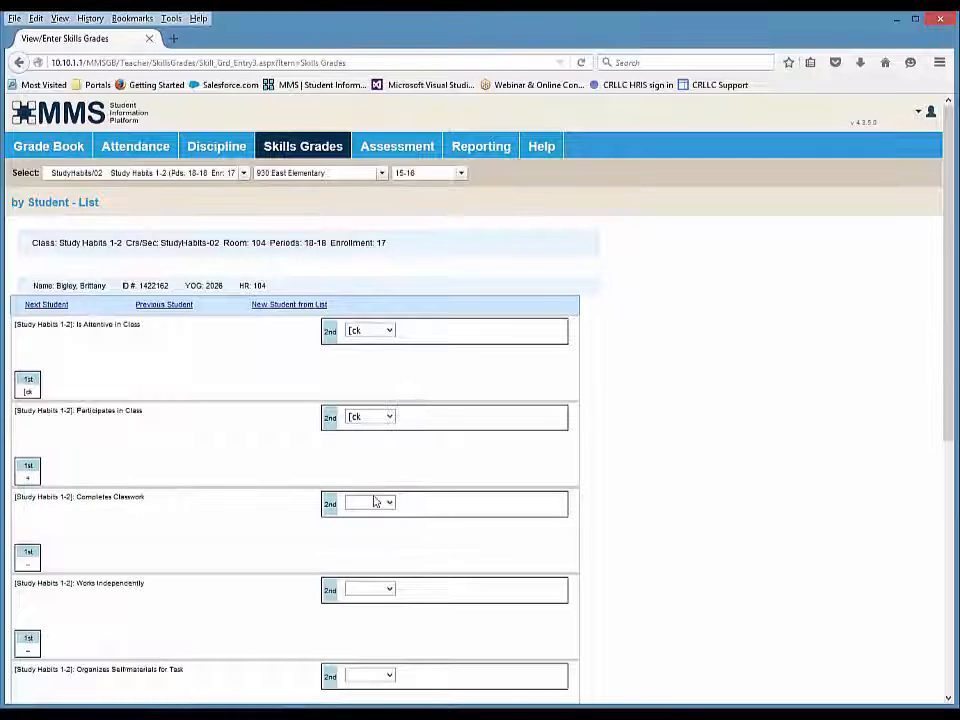
left_click(377, 502)
left_click(364, 526)
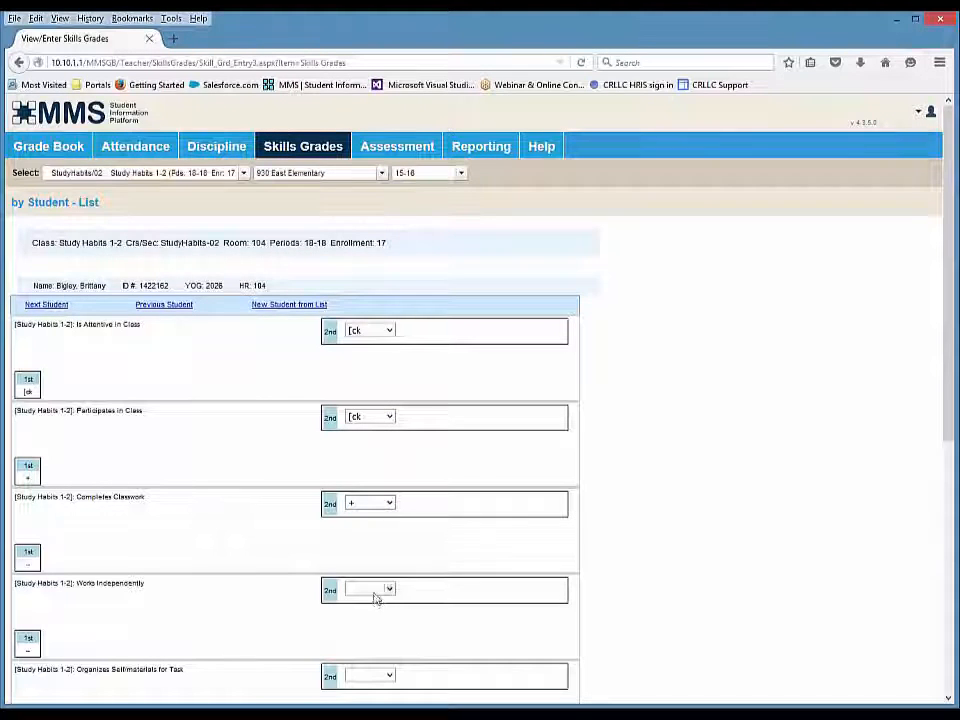
left_click(377, 590)
left_click(367, 624)
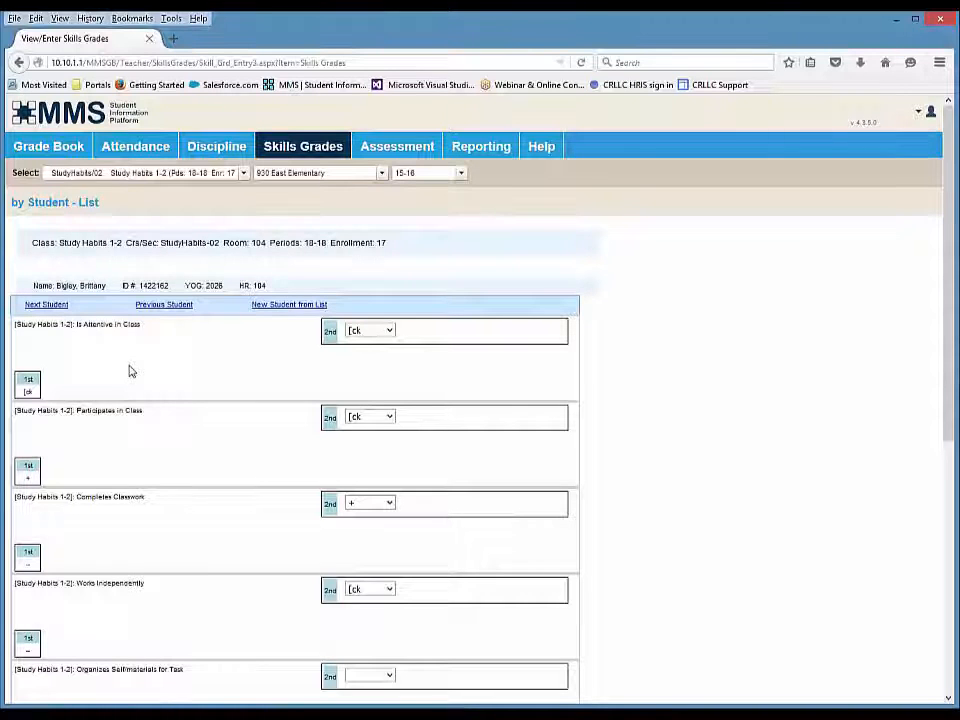
Step: Set the 2nd-term grades for Organizes Self/materials for Task and Completes Homework to [ck
scroll(128, 371, "down", 6)
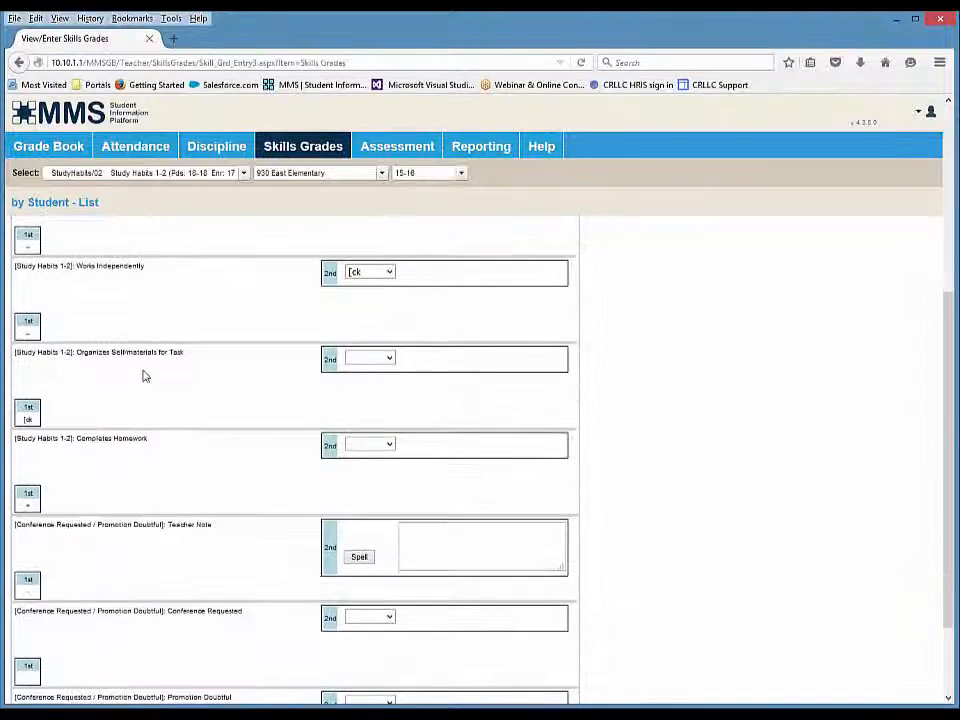
left_click(360, 360)
left_click(364, 394)
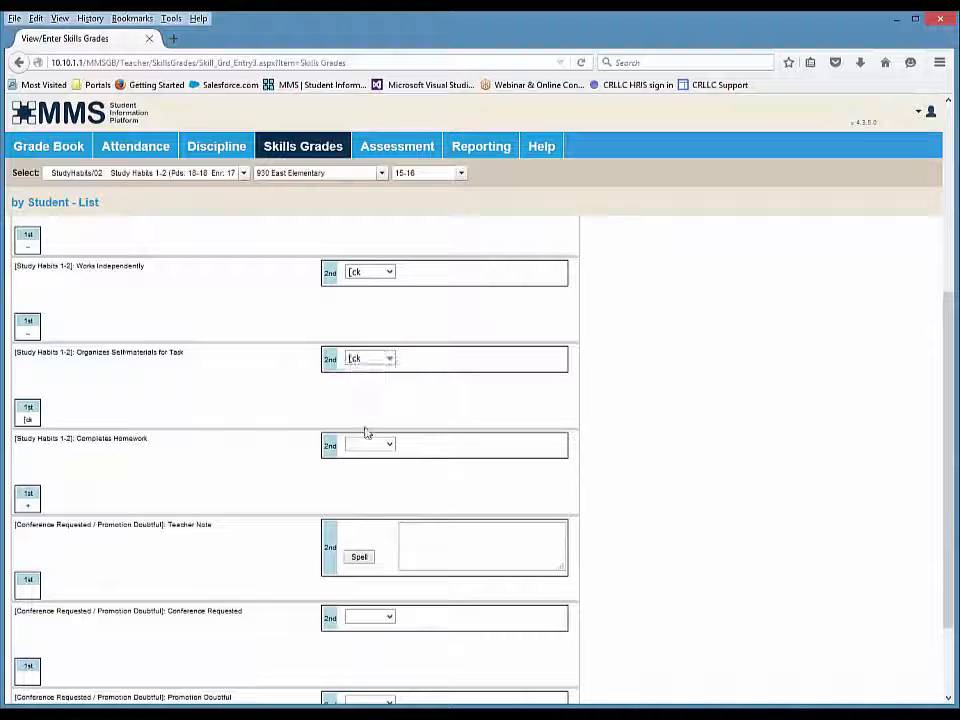
left_click(368, 445)
left_click(371, 482)
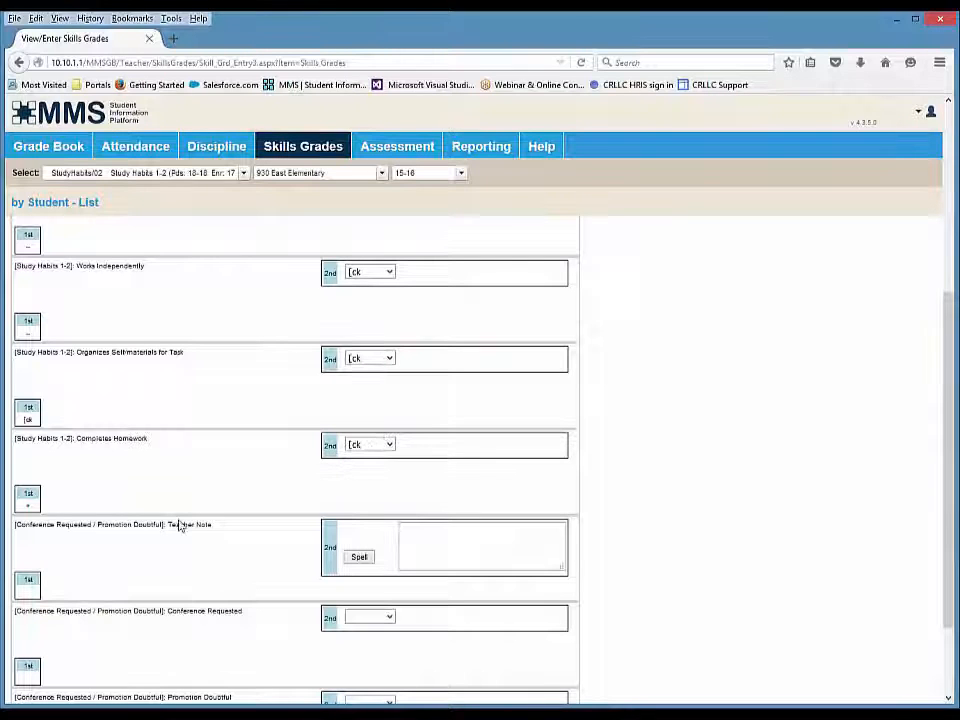
Step: Enter a 2nd-term Teacher Note consisting of a student's first name followed by "is very helpful in clas."
scroll(151, 522, "down", 3)
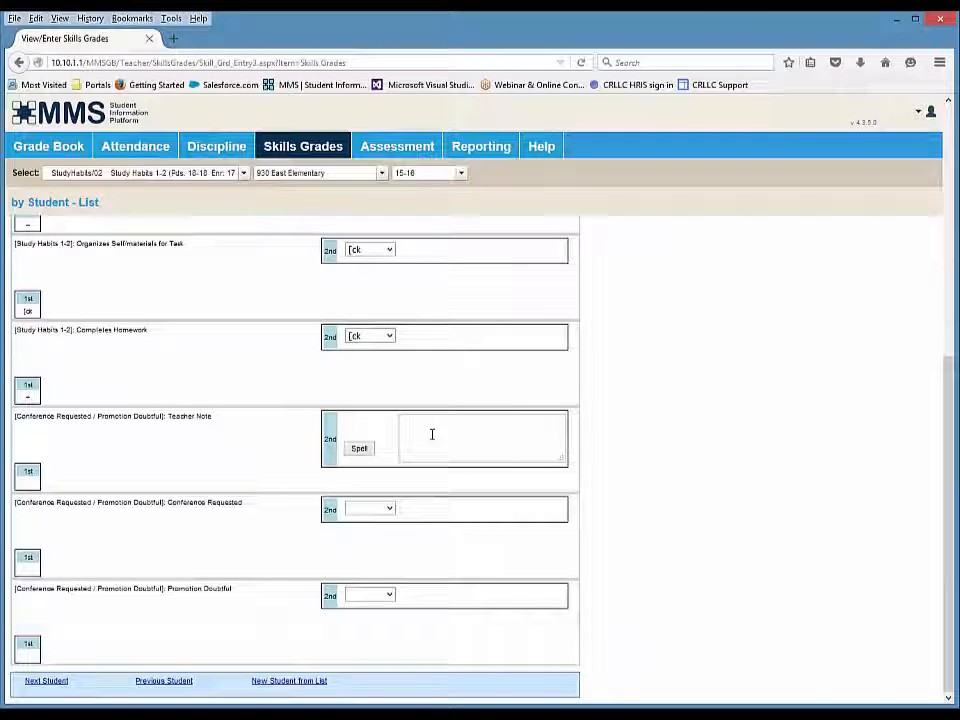
left_click(480, 443)
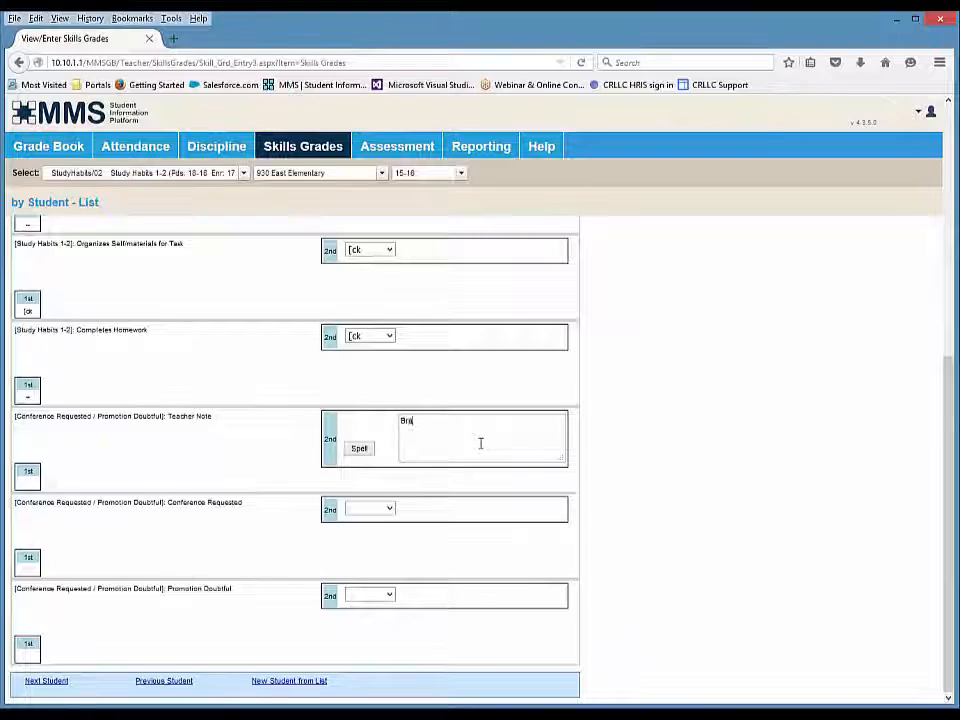
type("Brandi is very")
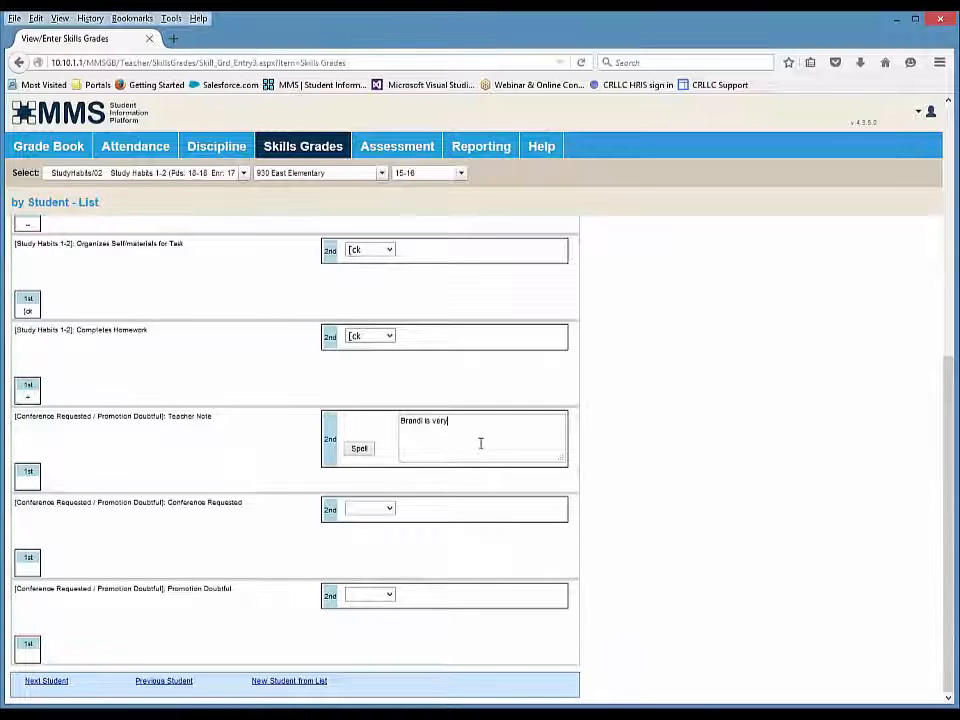
type(" helpful in clas")
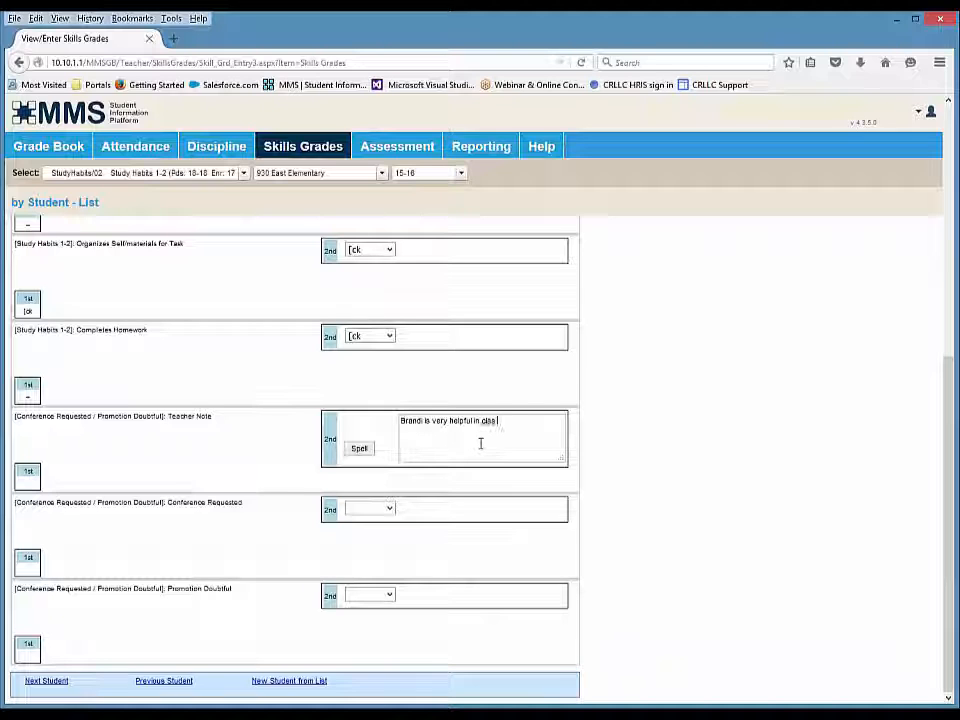
Step: Spell-check the Teacher Note, ignoring the student's first name and changing "clas" to "class"
left_click(358, 452)
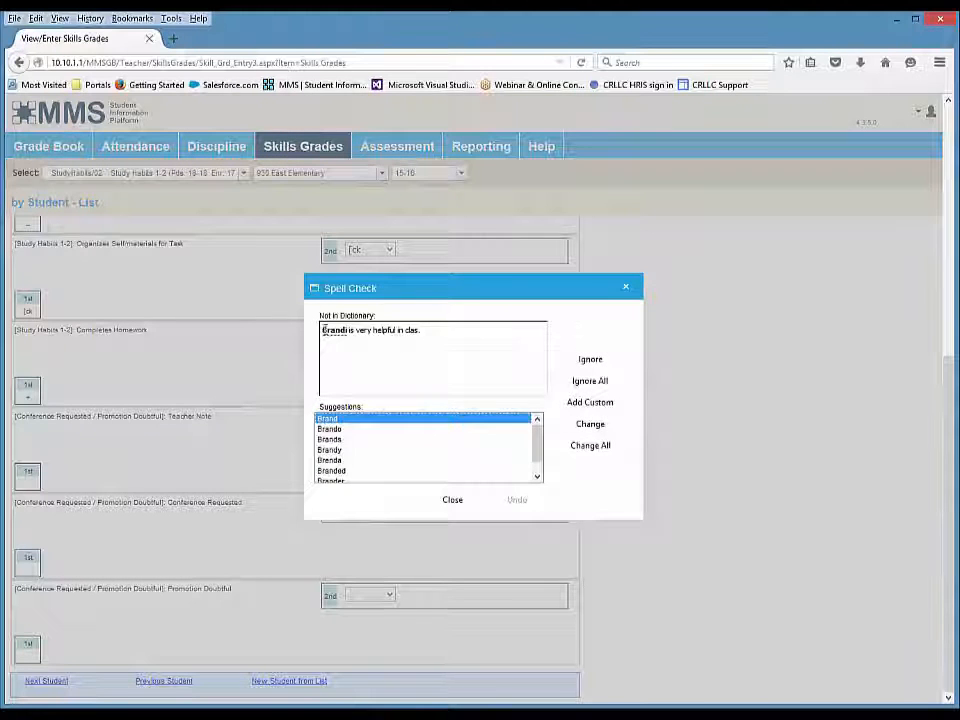
left_click(590, 360)
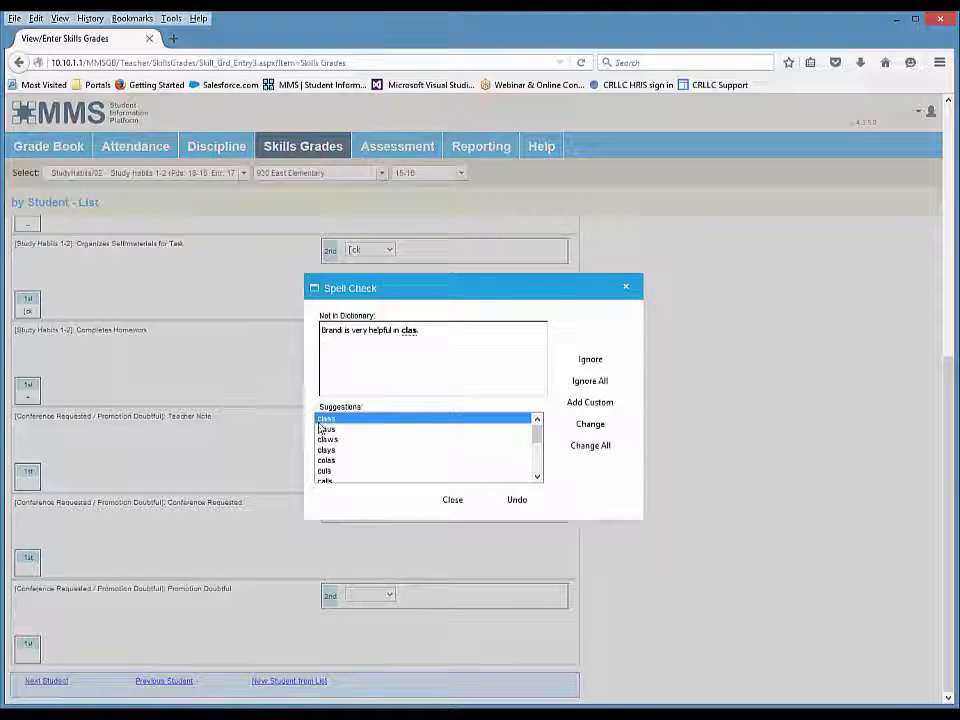
left_click(590, 429)
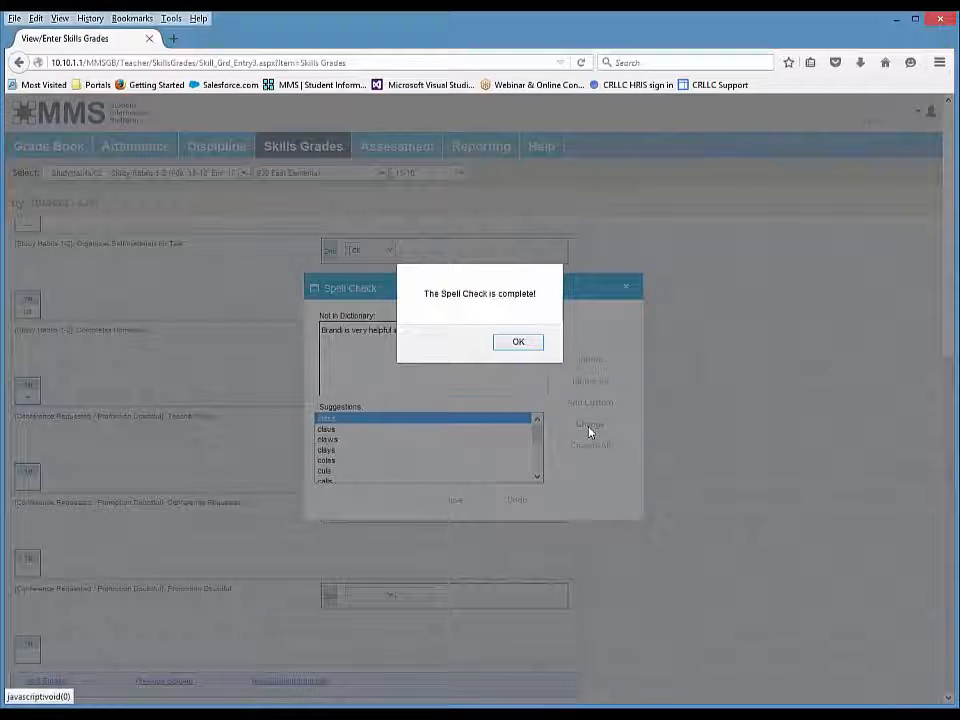
left_click(520, 344)
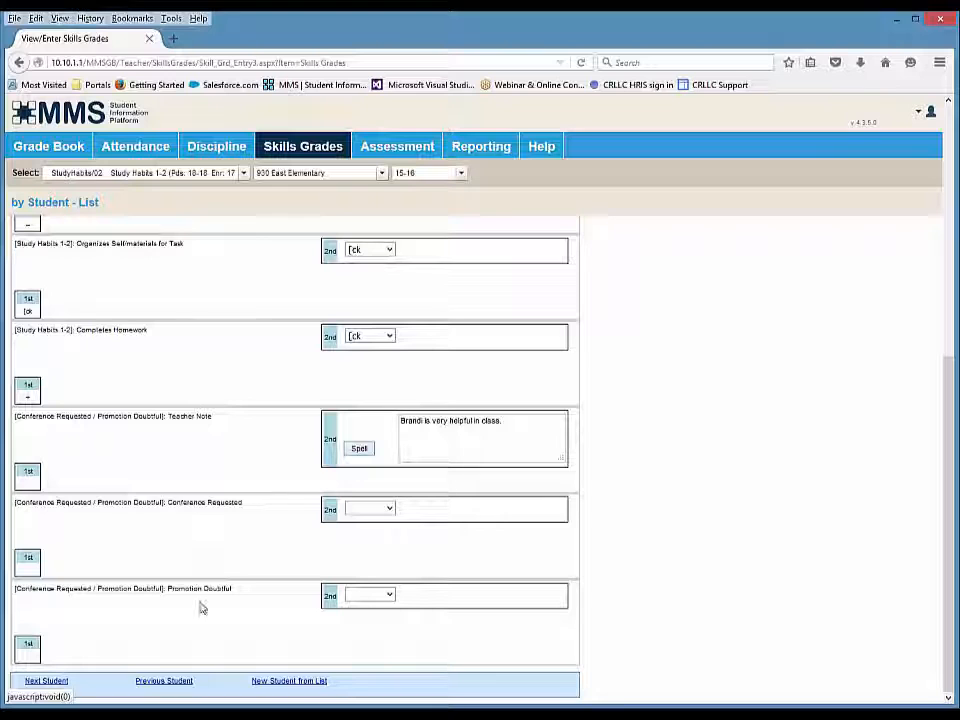
Step: Leave the 2nd-term Conference Requested code blank and advance to the next student's skills grades
left_click(390, 511)
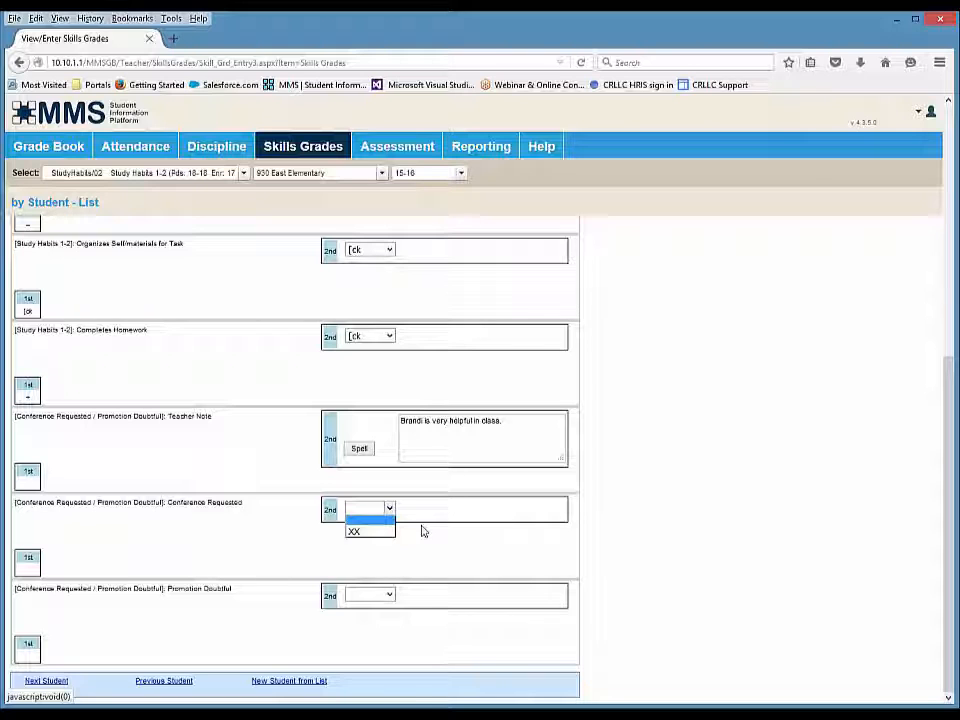
left_click(380, 524)
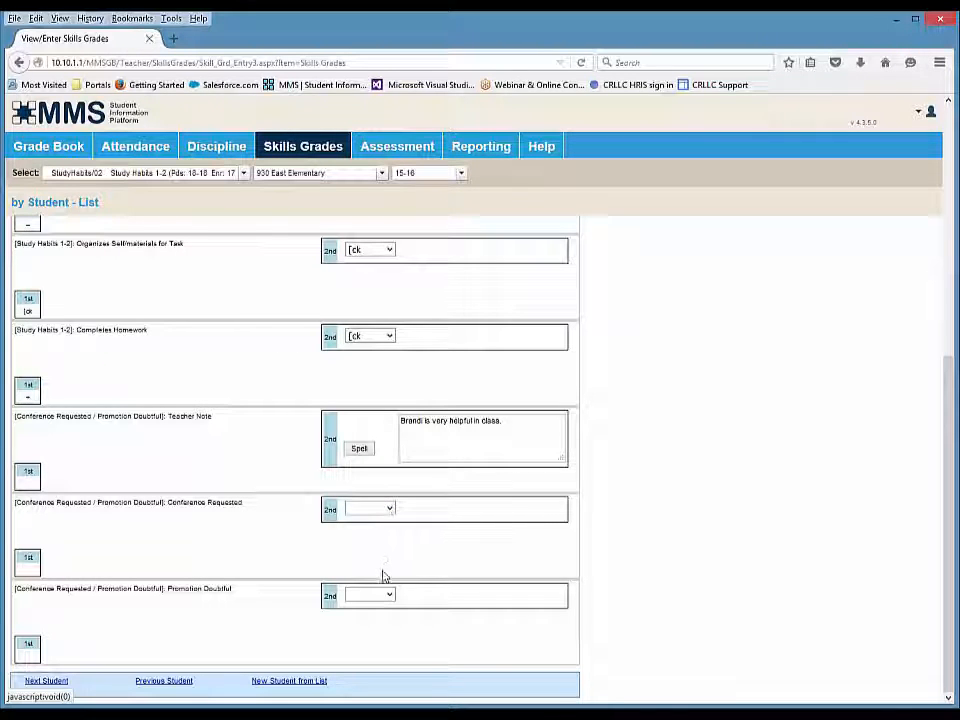
left_click(53, 684)
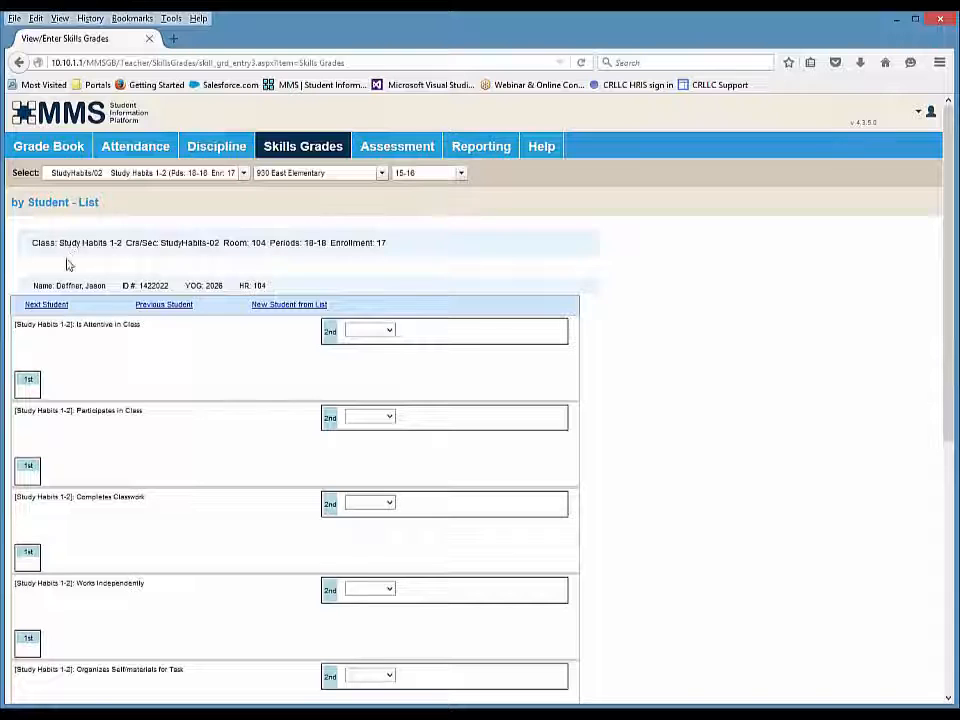
Step: Return to the student list and open the by-skill grid for the CV12 Teacher Note skill
left_click(265, 306)
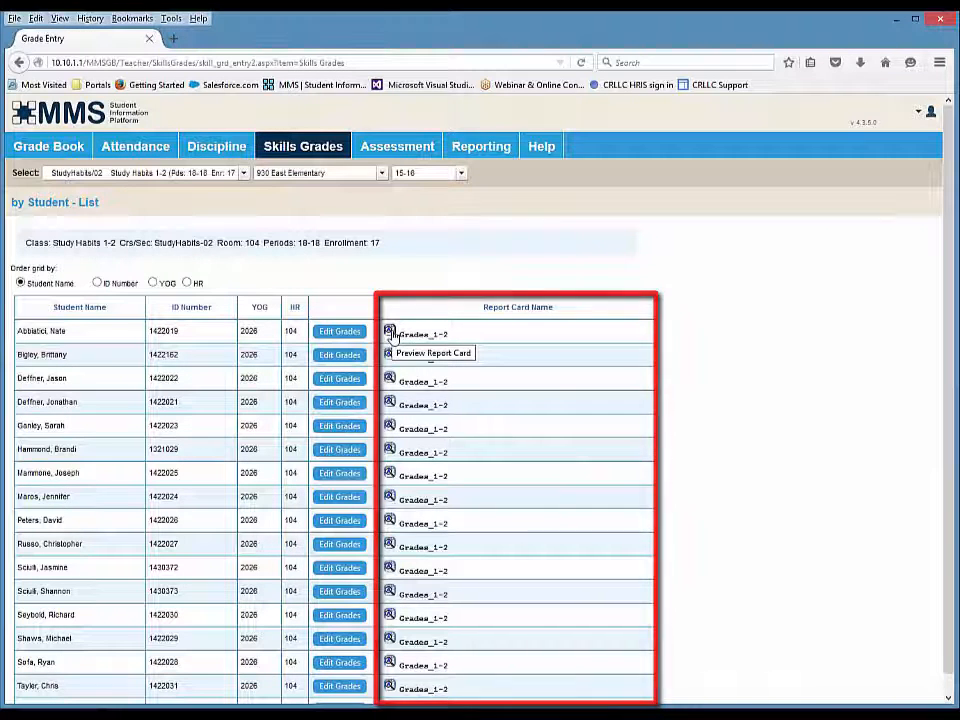
mouse_move(306, 148)
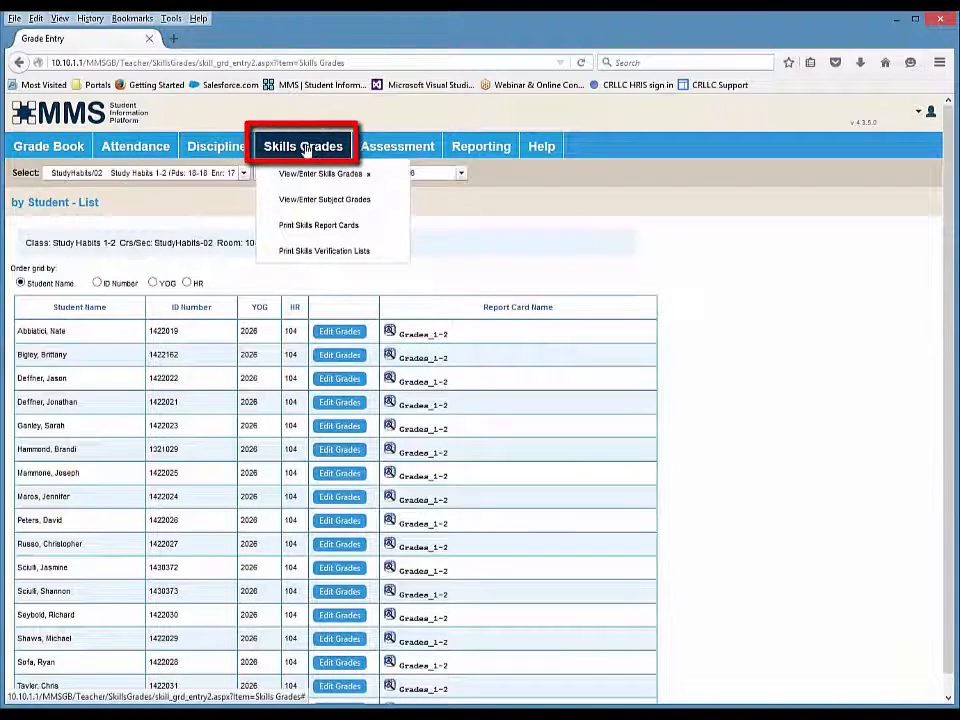
mouse_move(316, 177)
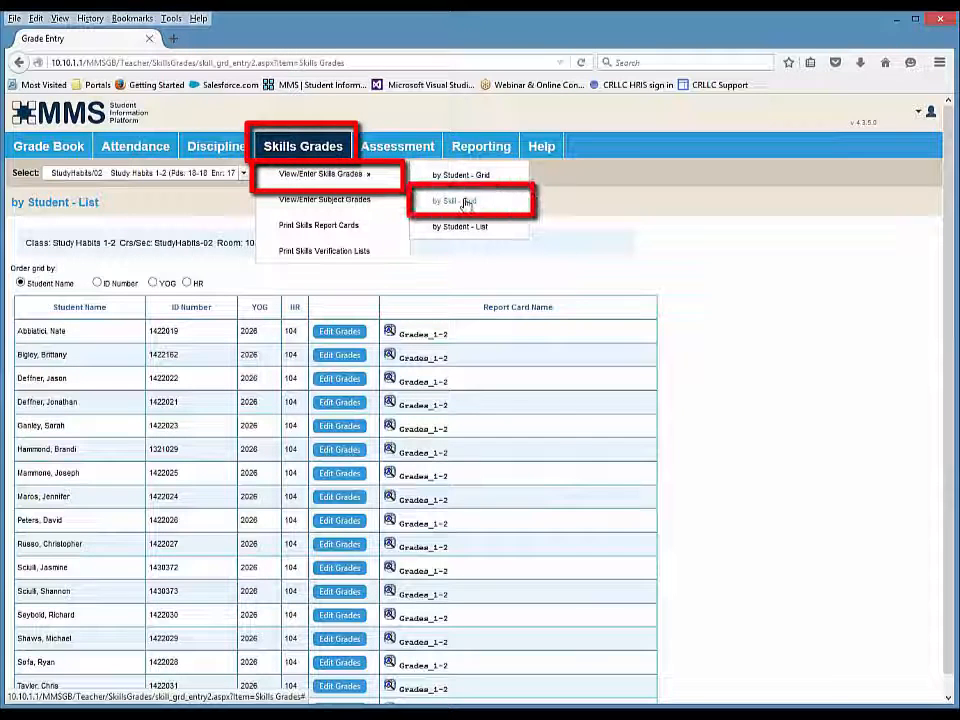
left_click(465, 203)
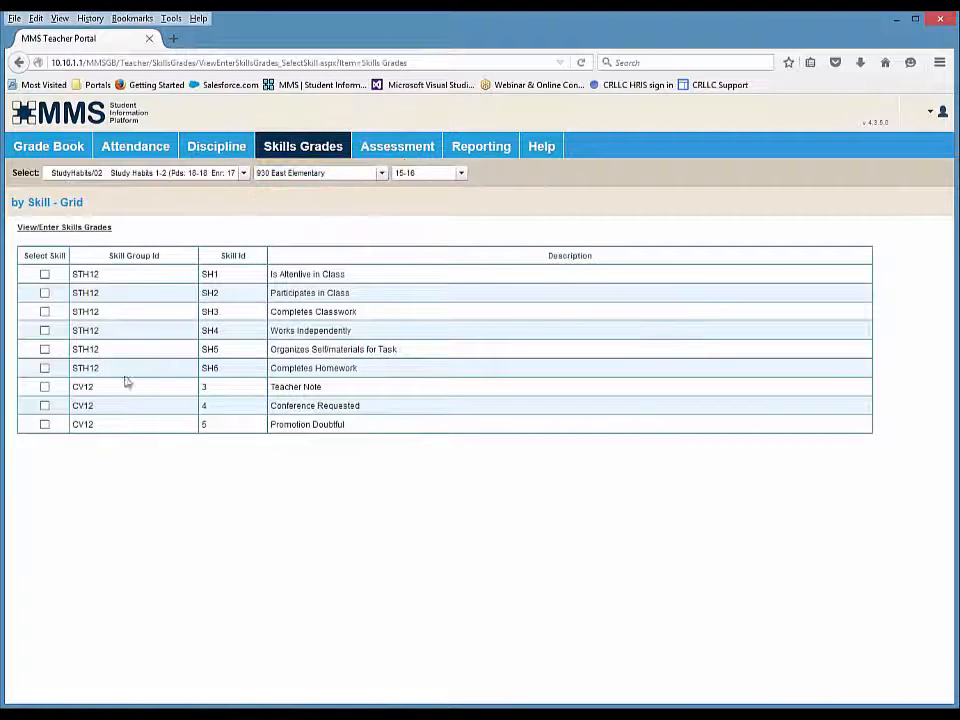
left_click(44, 388)
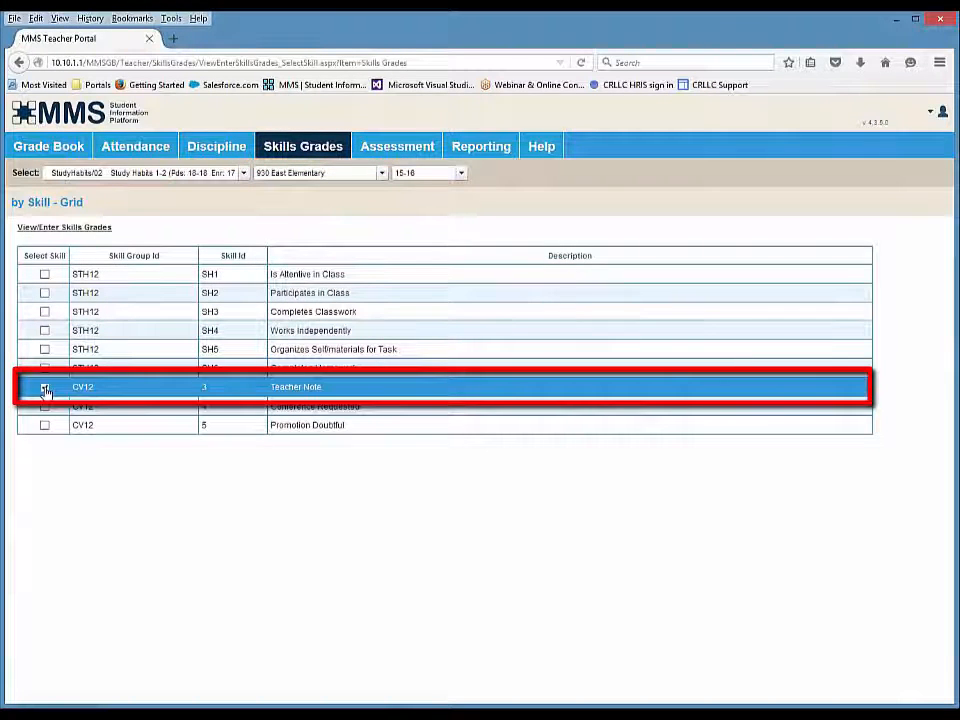
left_click(79, 229)
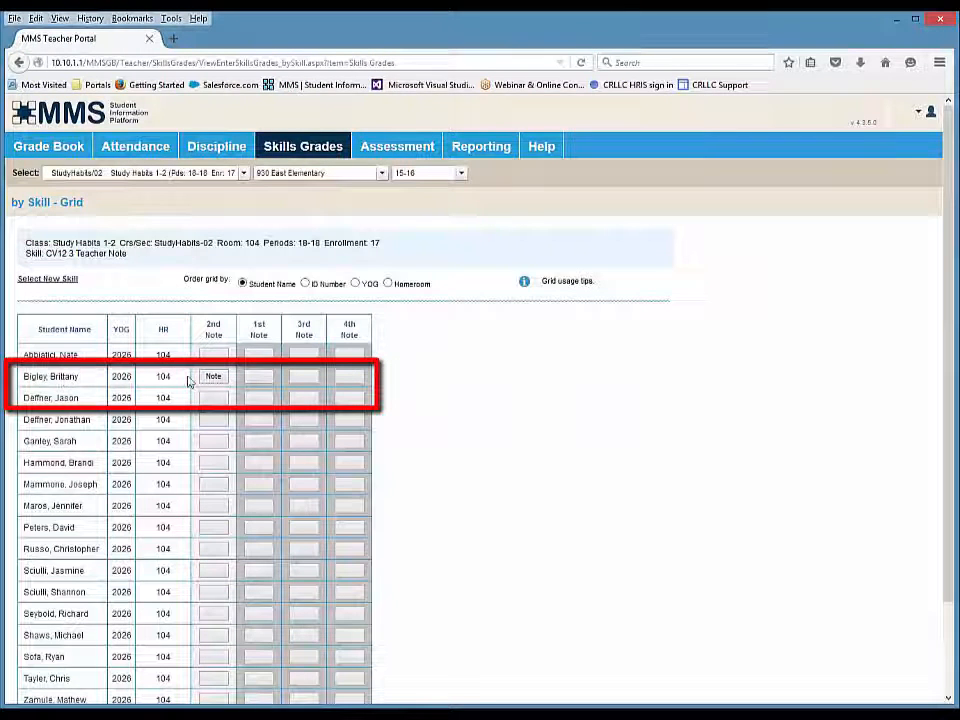
Step: Open the second student's 2nd-term note and replace the first name in it with that student's own first name
mouse_move(216, 380)
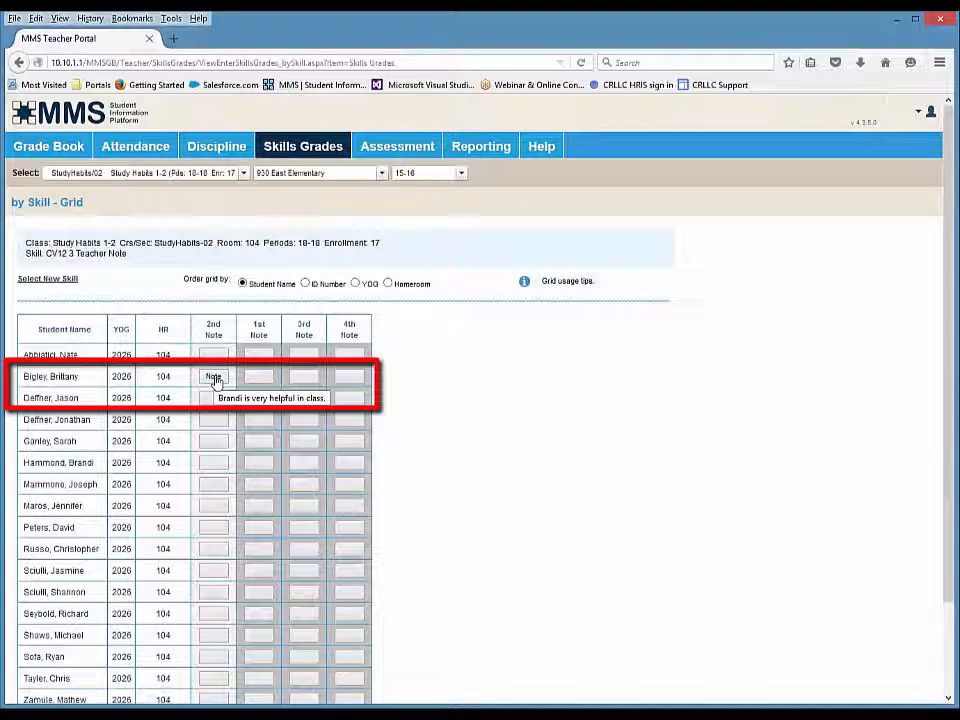
left_click(214, 377)
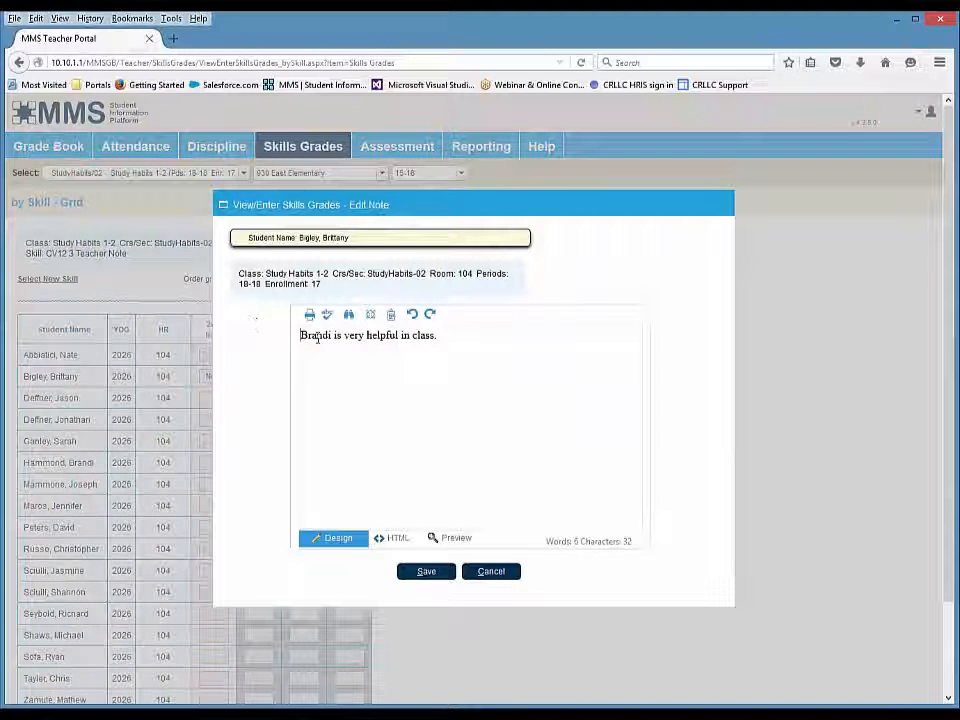
double_click(316, 336)
type("Brittany")
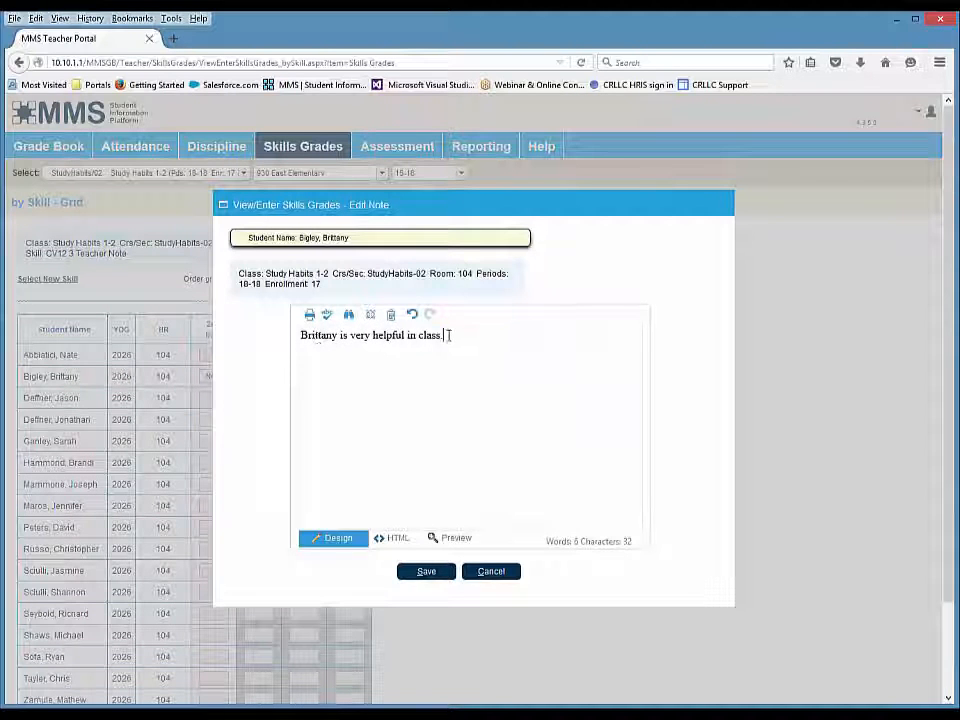
Step: Copy the note's whole sentence to the clipboard and save the edited note
left_click_drag(448, 335, 287, 336)
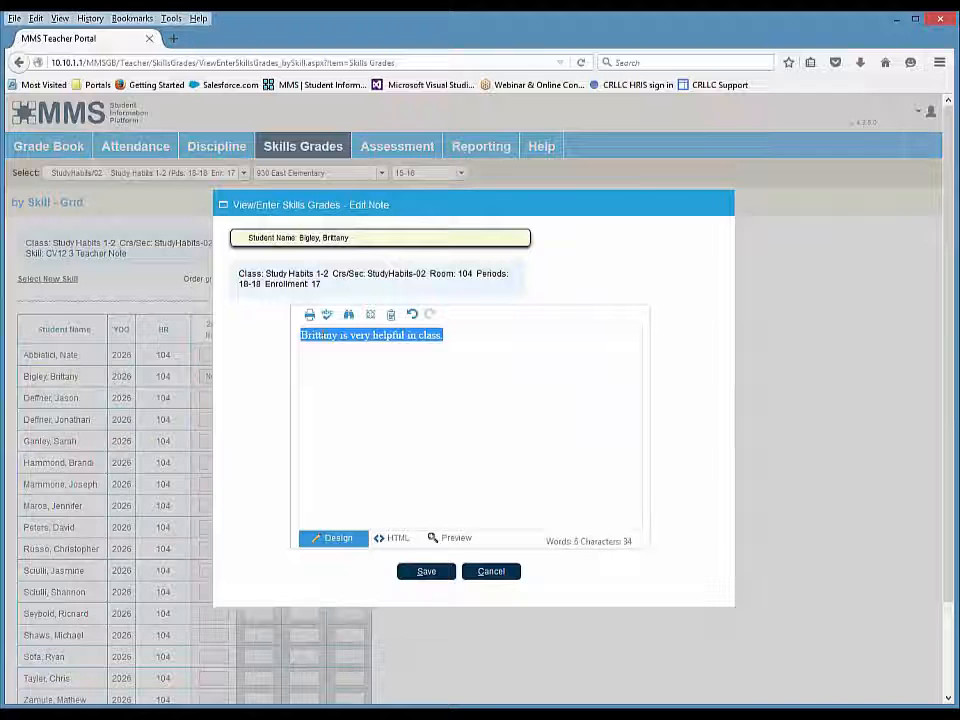
right_click(322, 337)
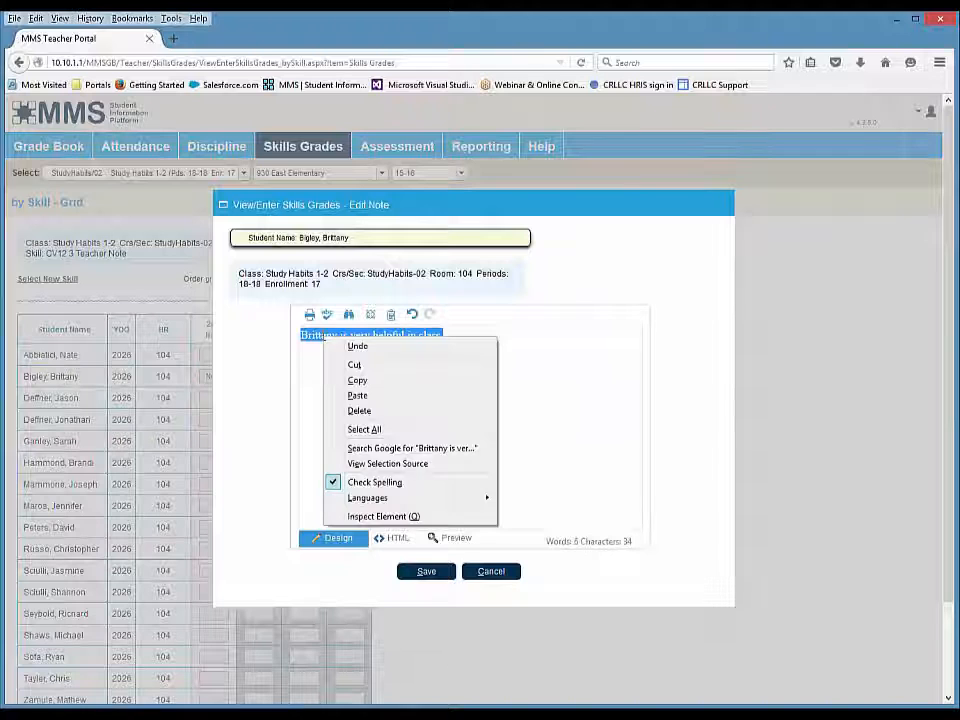
left_click(363, 384)
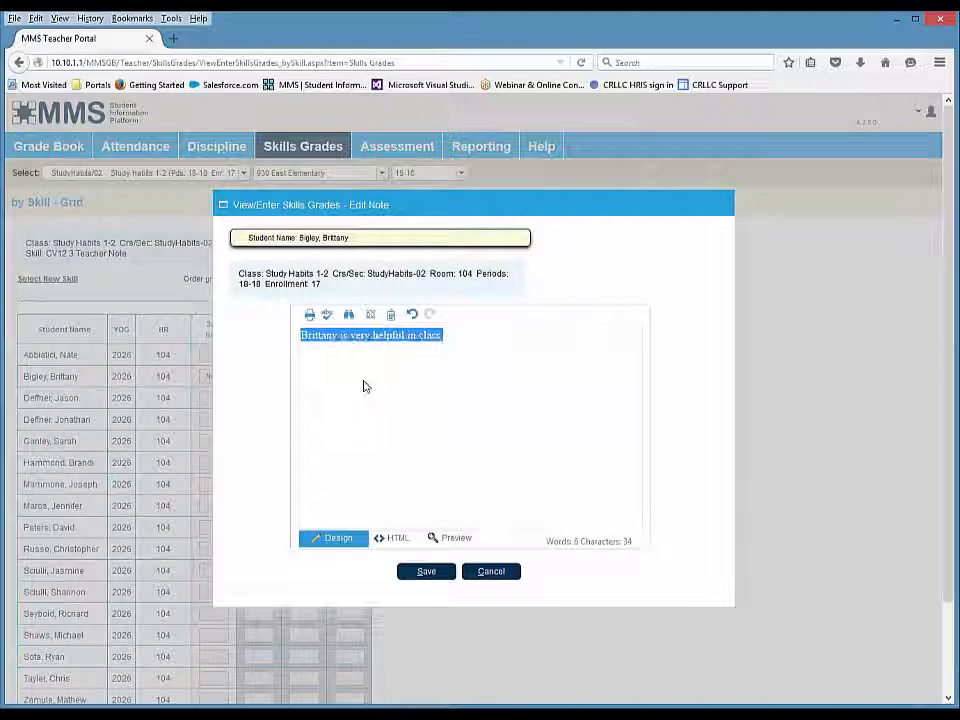
left_click(467, 345)
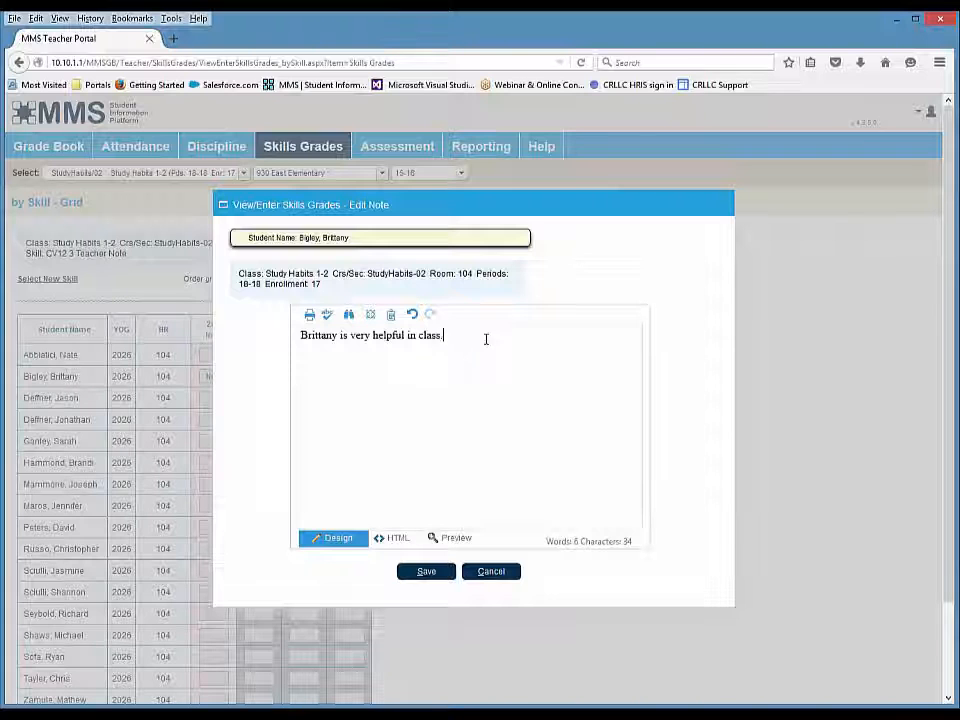
right_click(486, 339)
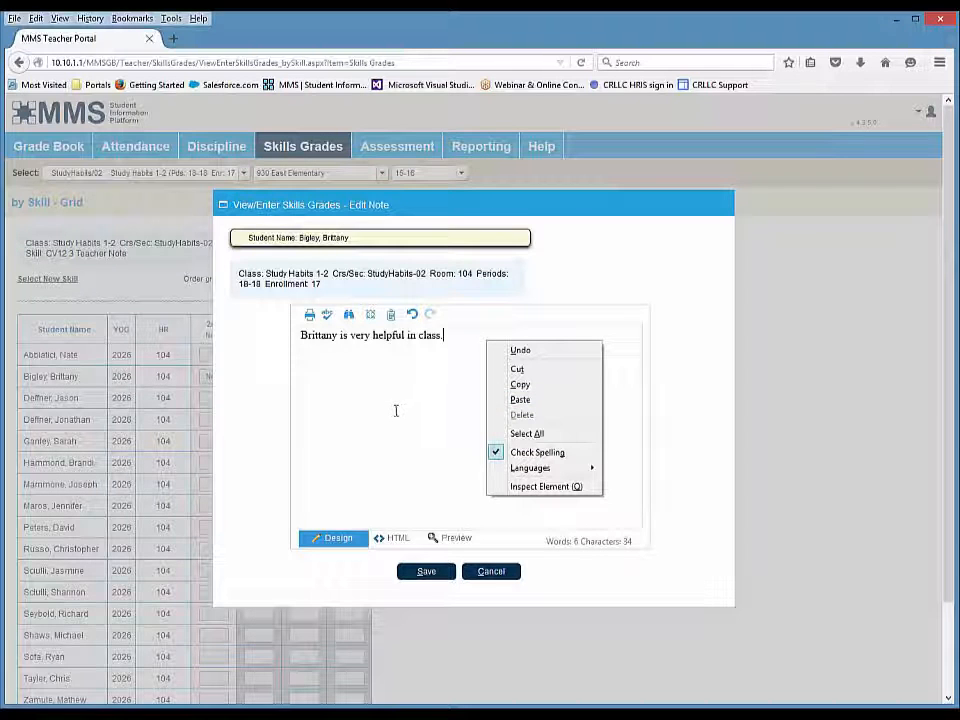
left_click(598, 553)
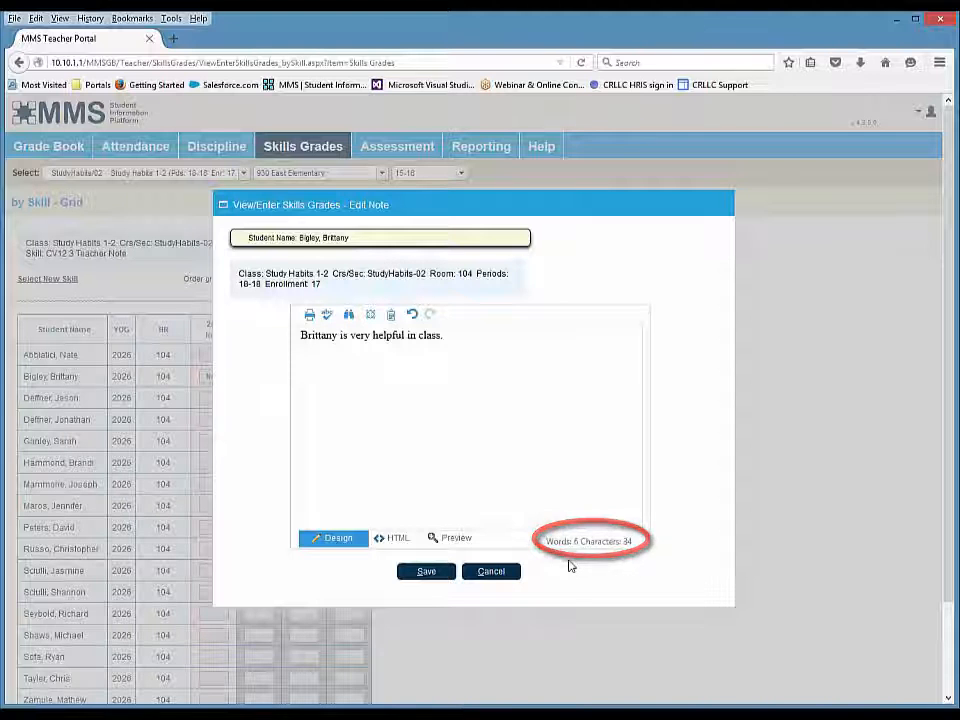
left_click(427, 573)
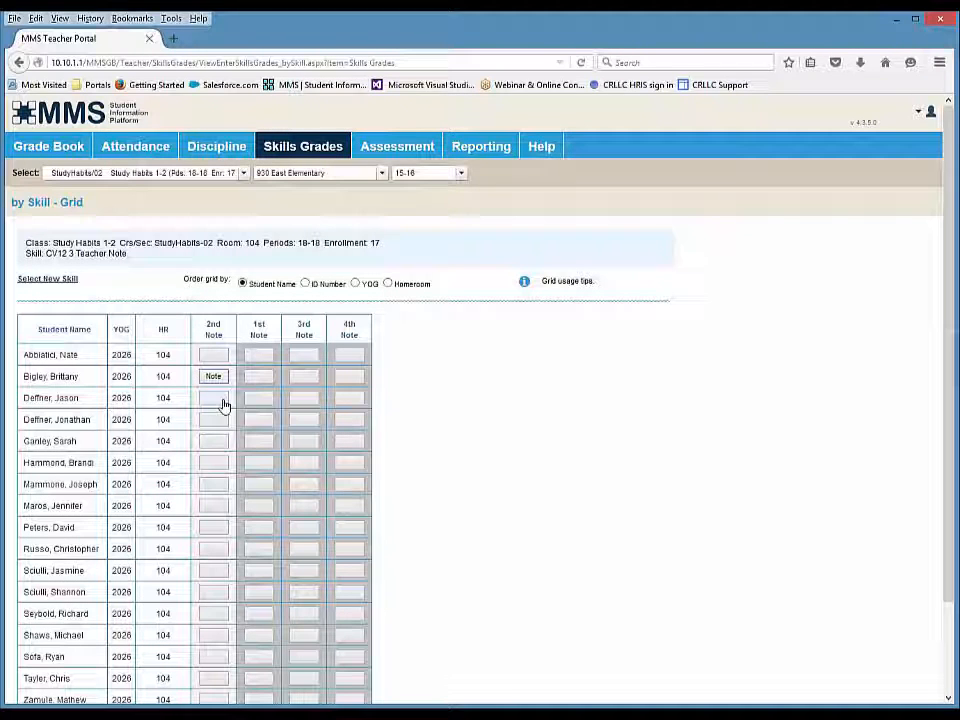
Step: Open the by-student grid of skills grades for the StudyHabits/02 class
mouse_move(315, 152)
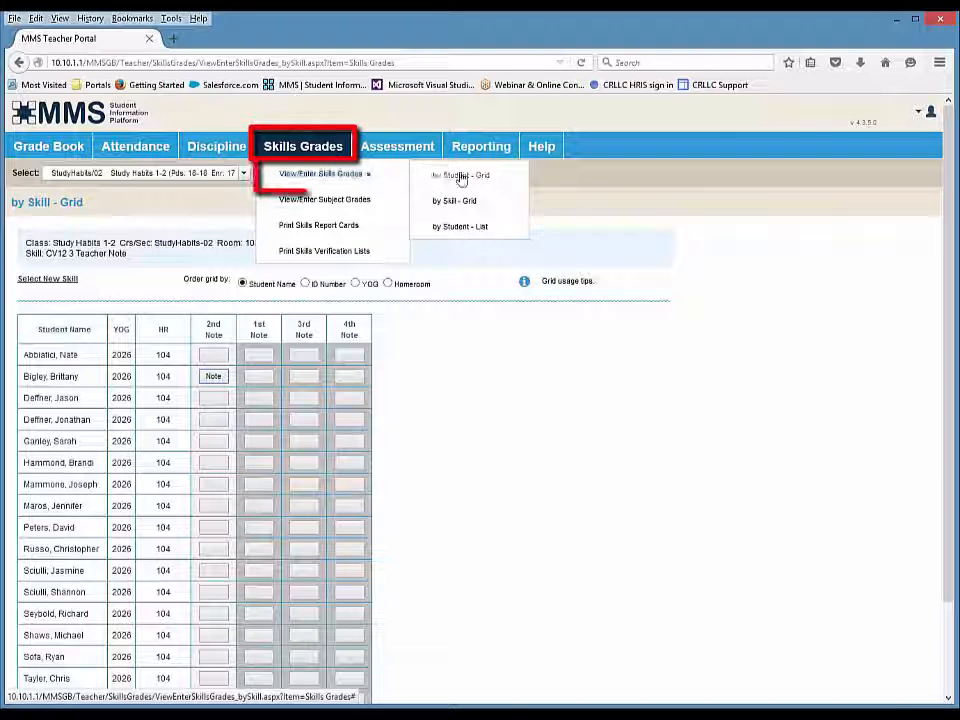
left_click(460, 176)
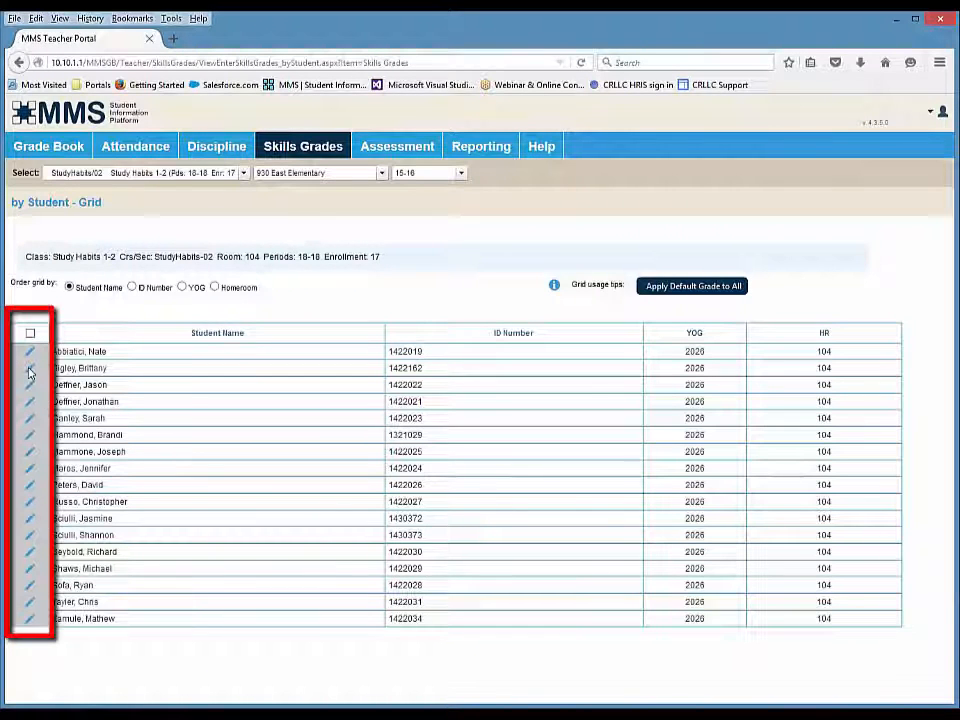
Step: Expand the second student's row in the StudyHabits/02 grid to review the 2nd-term grades and teacher note entry
left_click(29, 370)
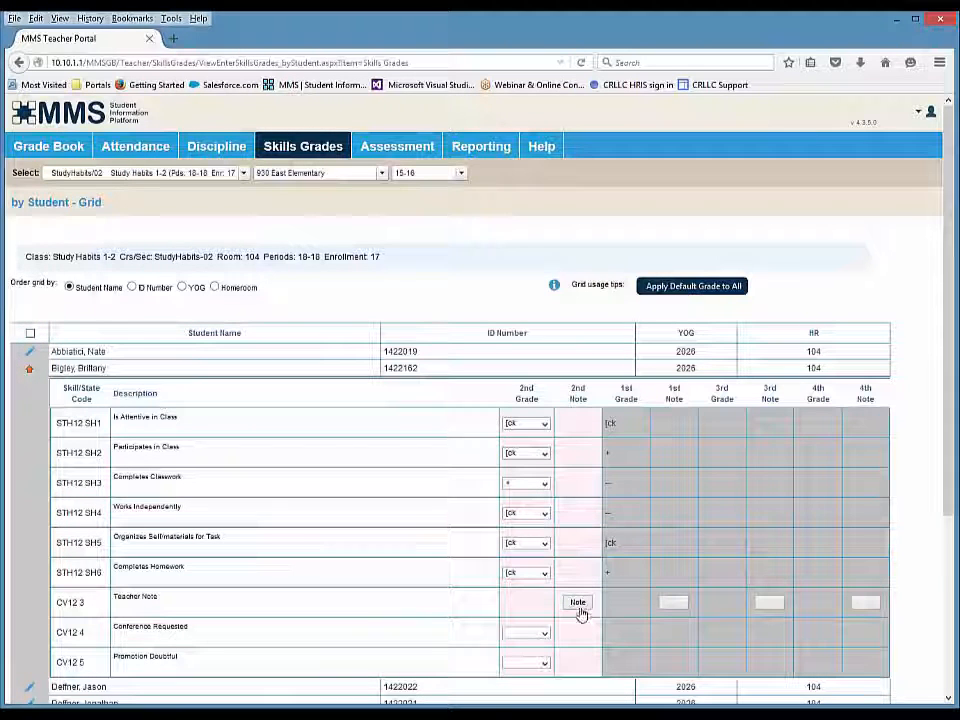
mouse_move(580, 613)
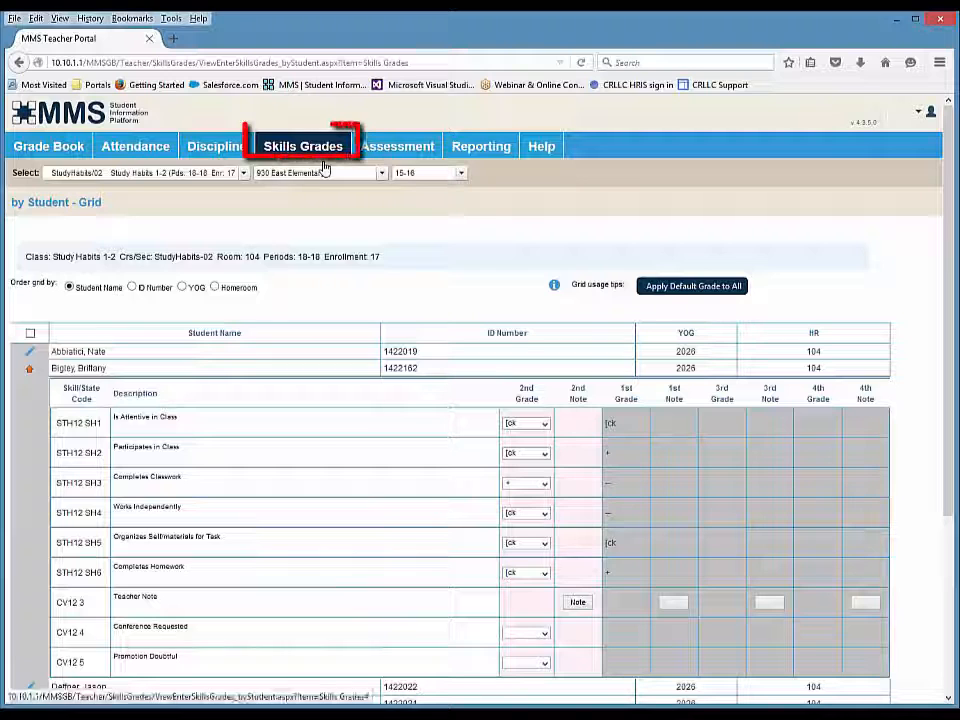
Step: Generate the StudyHabits/02 skills verification list for both skill groups with the First and Second Terms, and view its second page
mouse_move(323, 156)
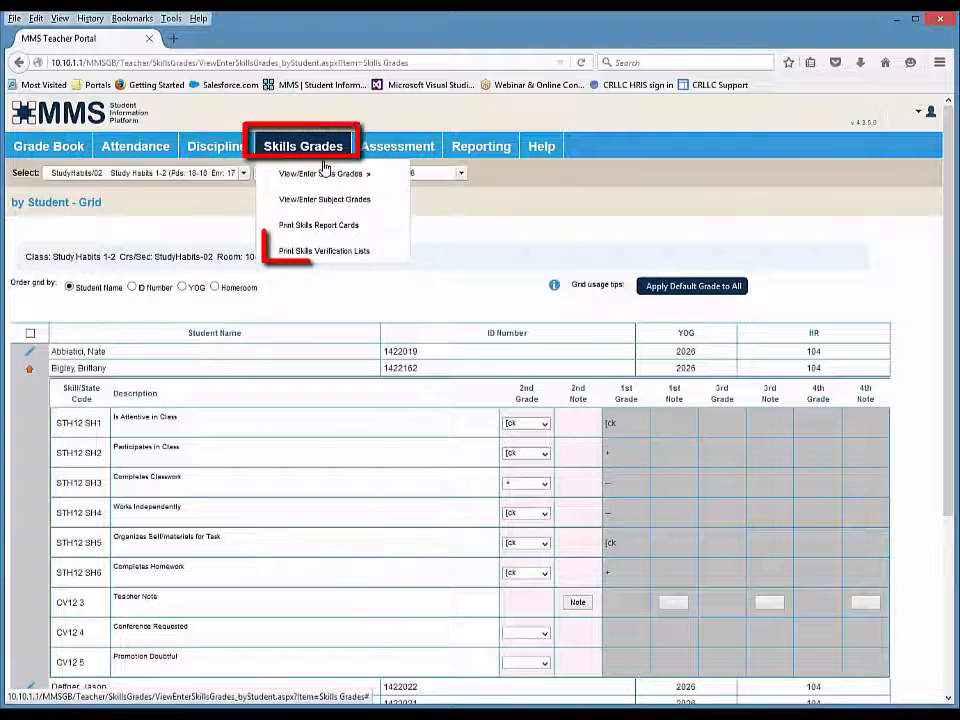
left_click(306, 257)
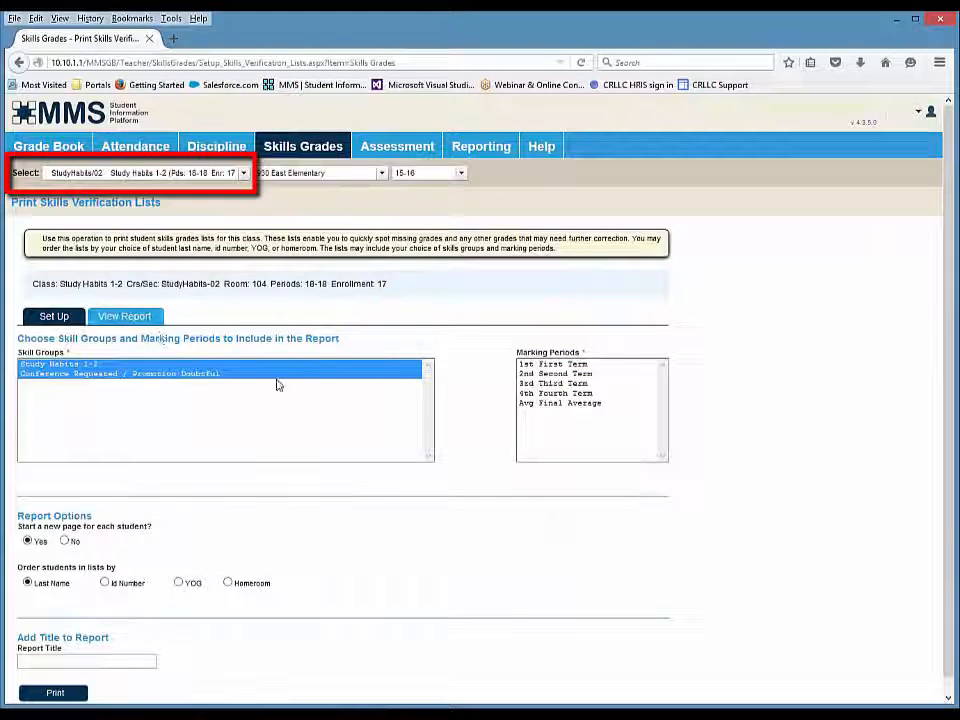
left_click(553, 373)
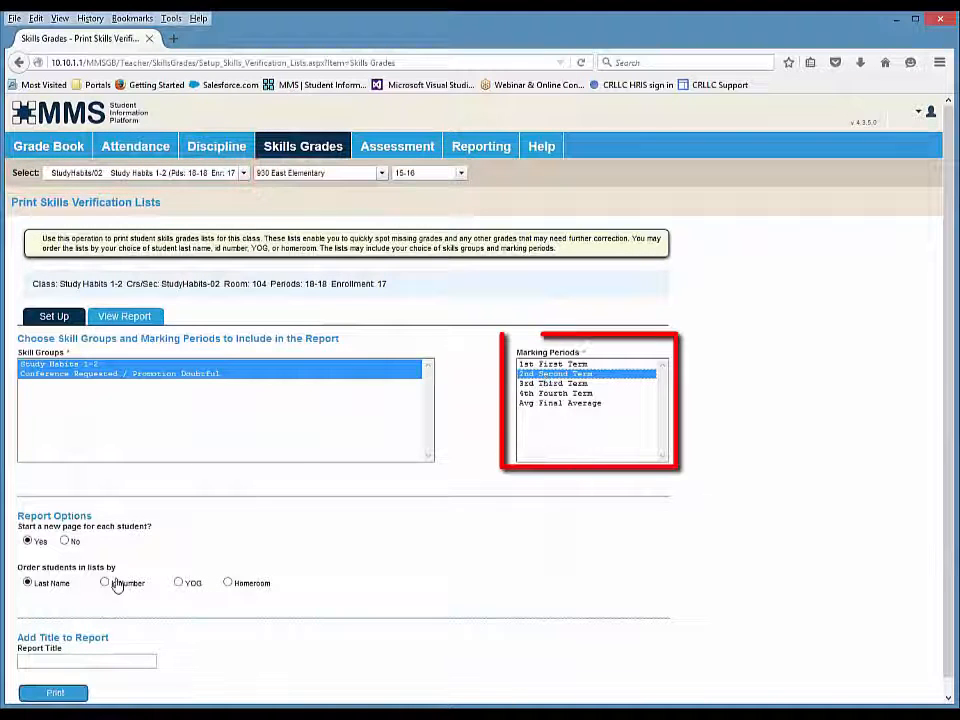
left_click(555, 364, "ctrl")
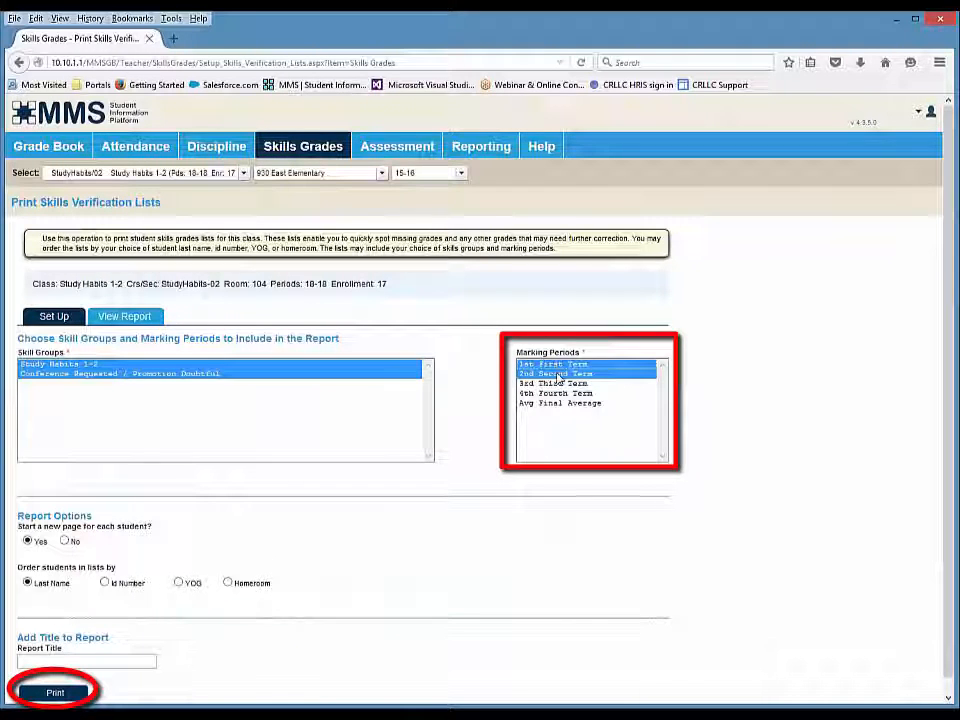
left_click(55, 692)
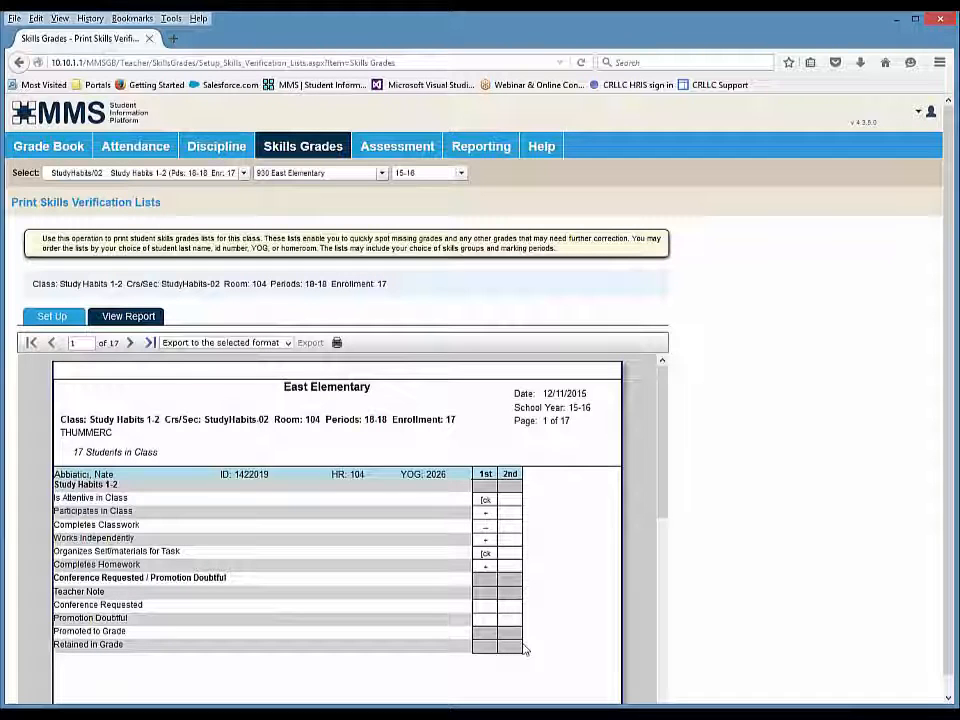
left_click(129, 343)
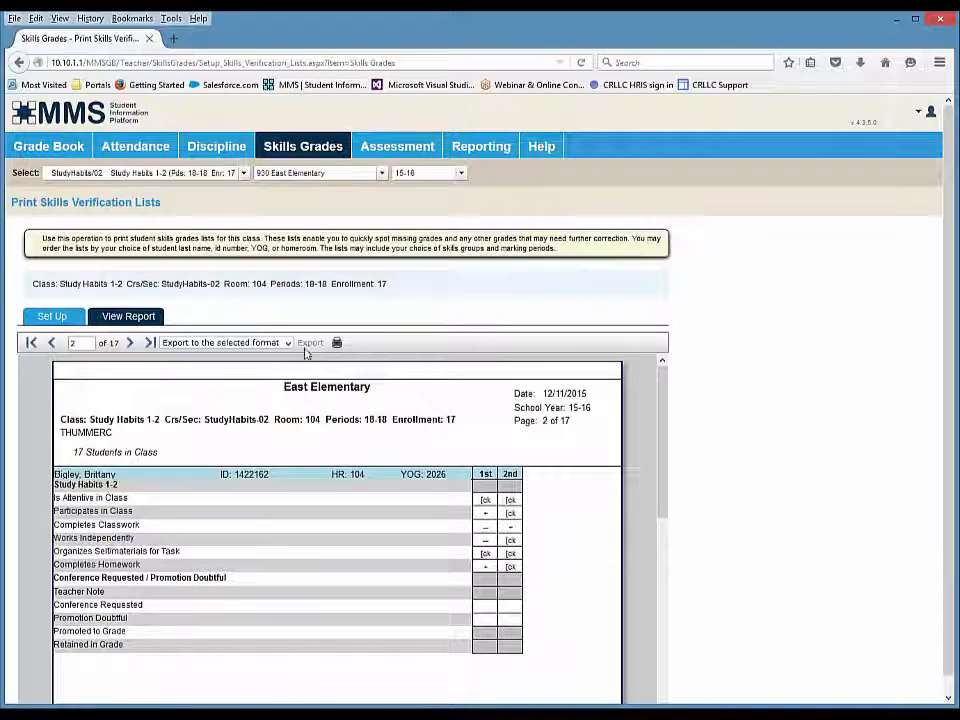
Step: Switch to the Math/02 class and generate its skills verification list for the First and Second Terms
left_click(160, 176)
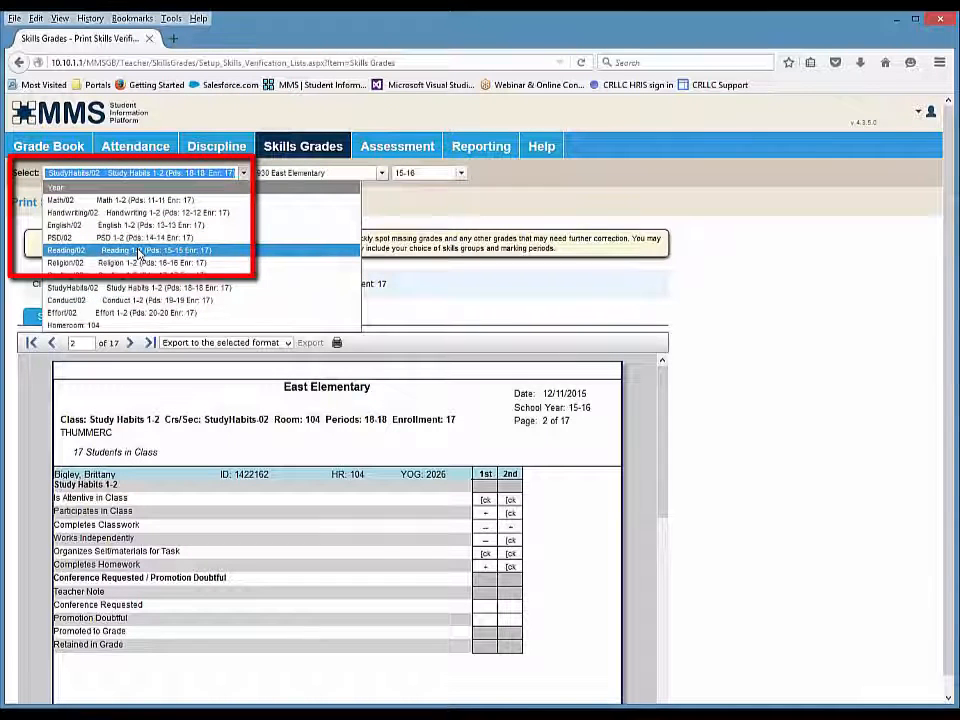
left_click(143, 200)
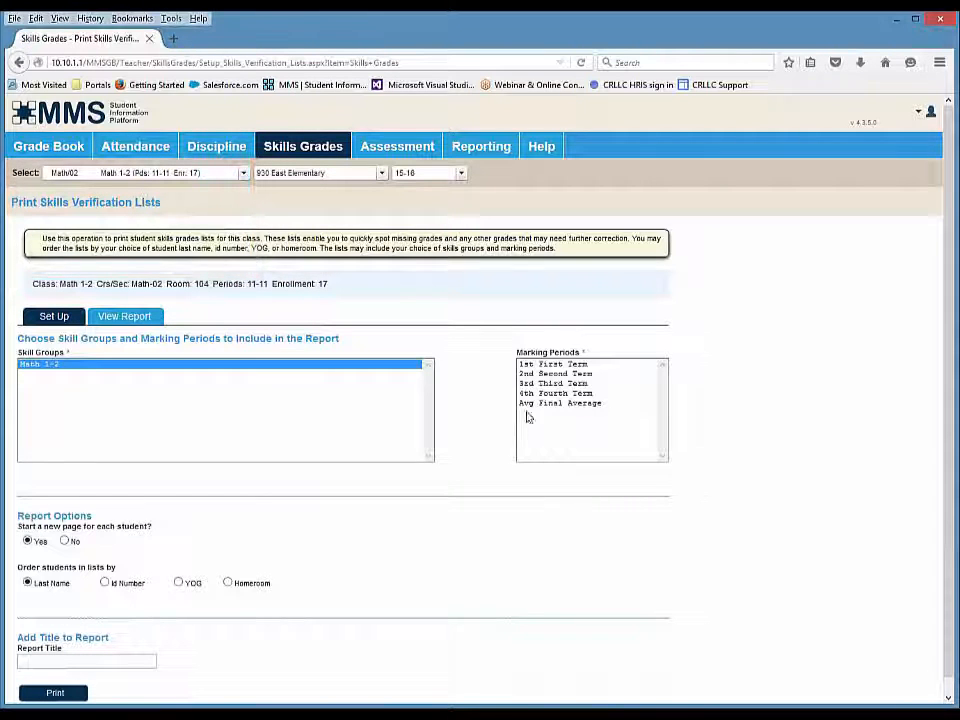
left_click_drag(536, 366, 540, 374)
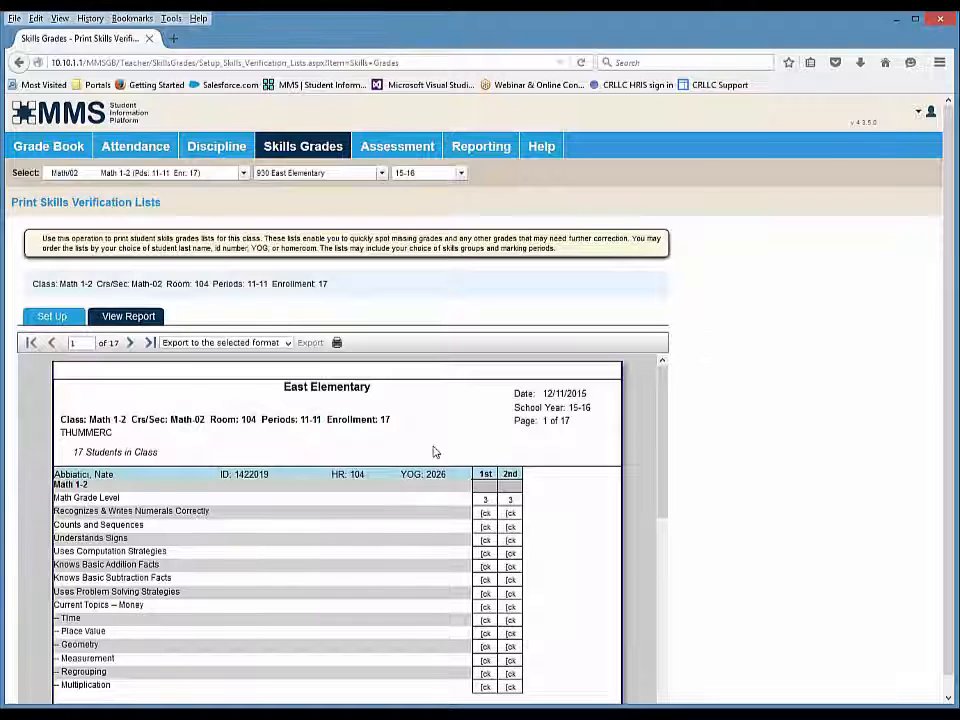
Step: Page through the Math/02 verification report to page 4, checking each student's 1st- and 2nd-term grades for gaps
left_click(129, 343)
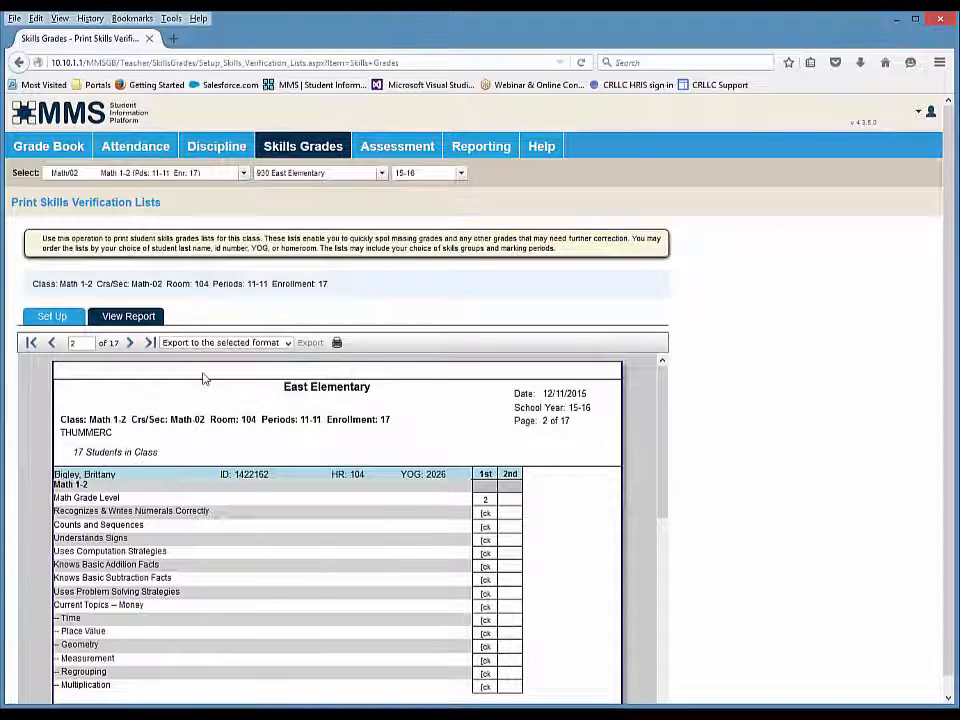
left_click(129, 343)
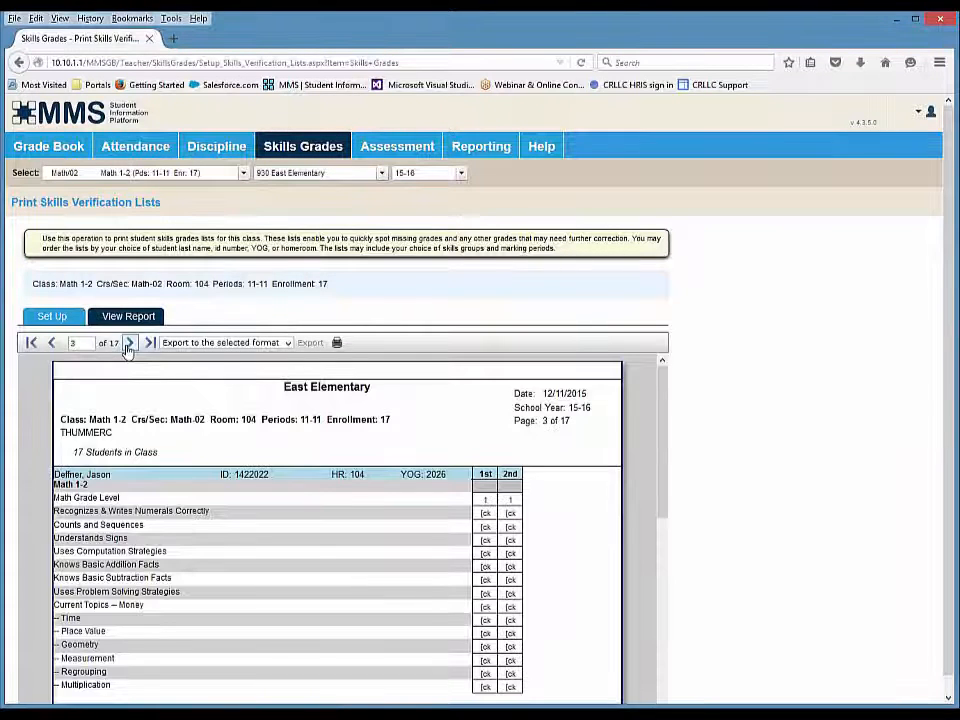
left_click(128, 344)
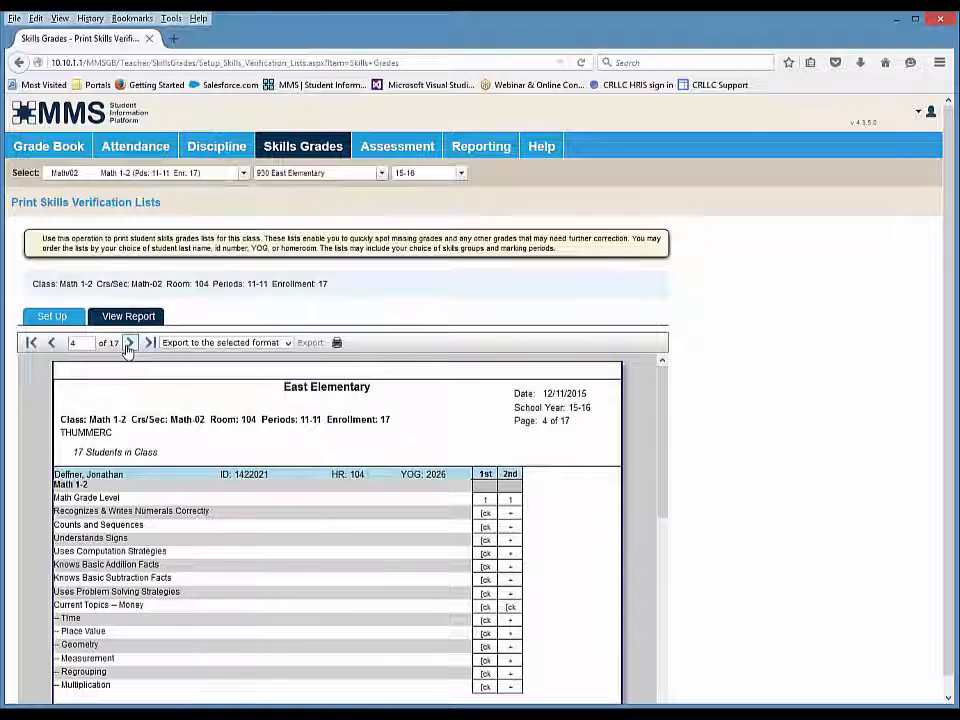